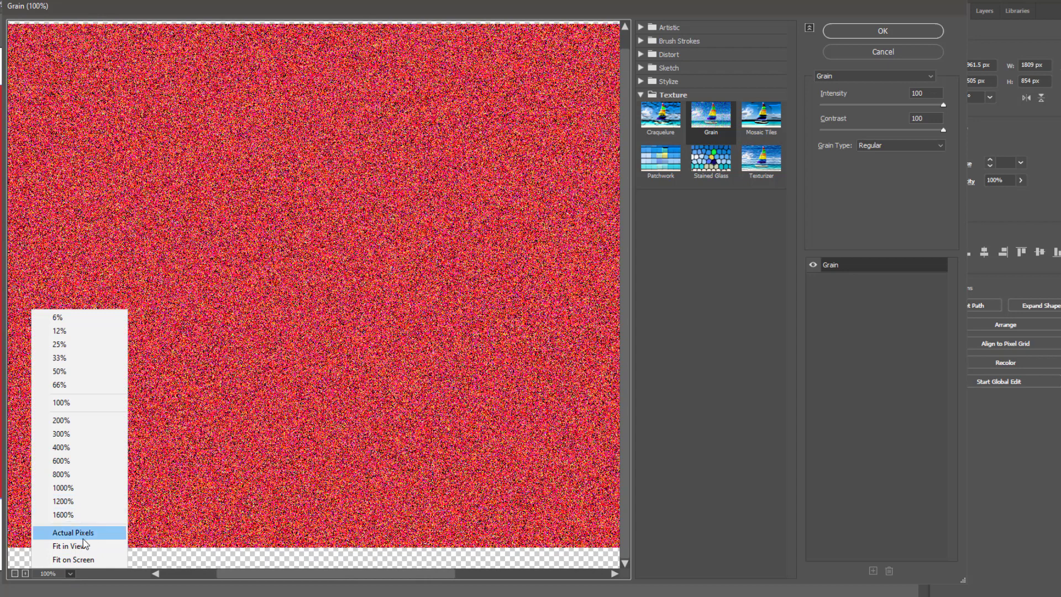
Step: Fit the whole rectangle in the preview and set the Grain effect's intensity to 49 and contrast to 48
click(81, 546)
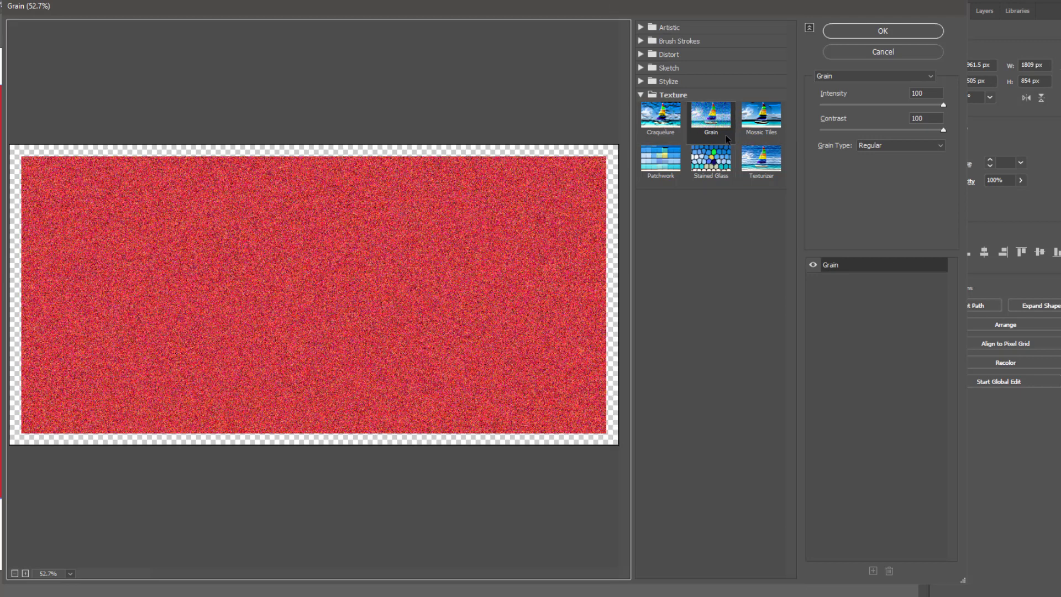
click(859, 78)
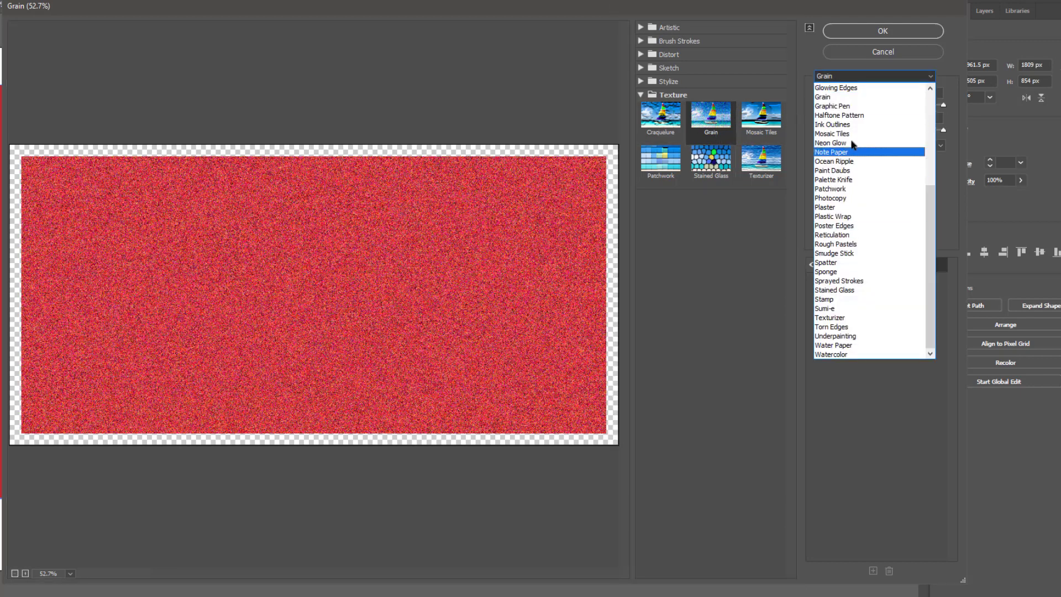
key(Escape)
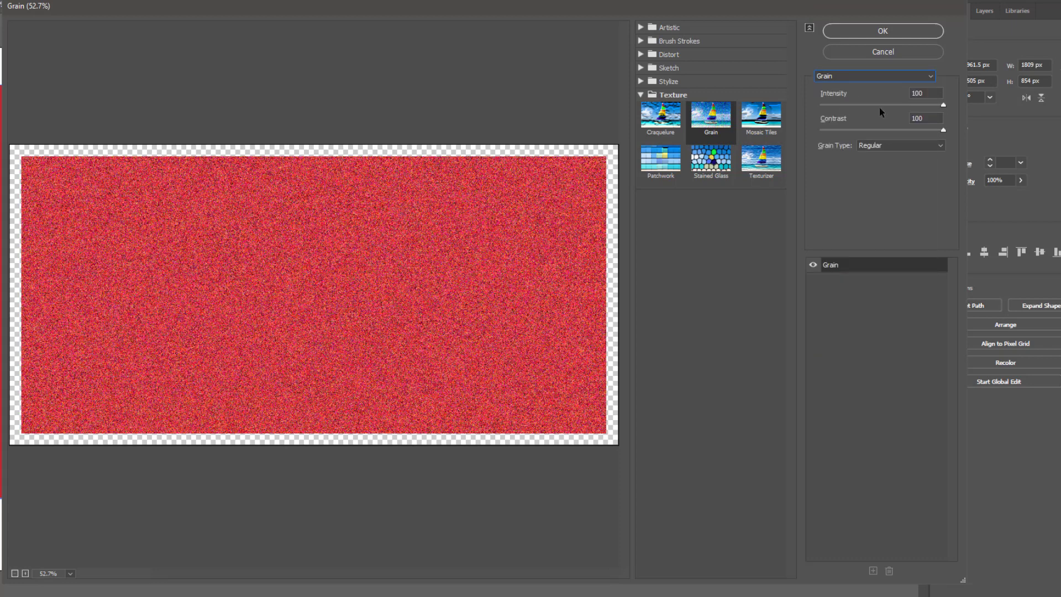
drag(942, 104, 884, 104)
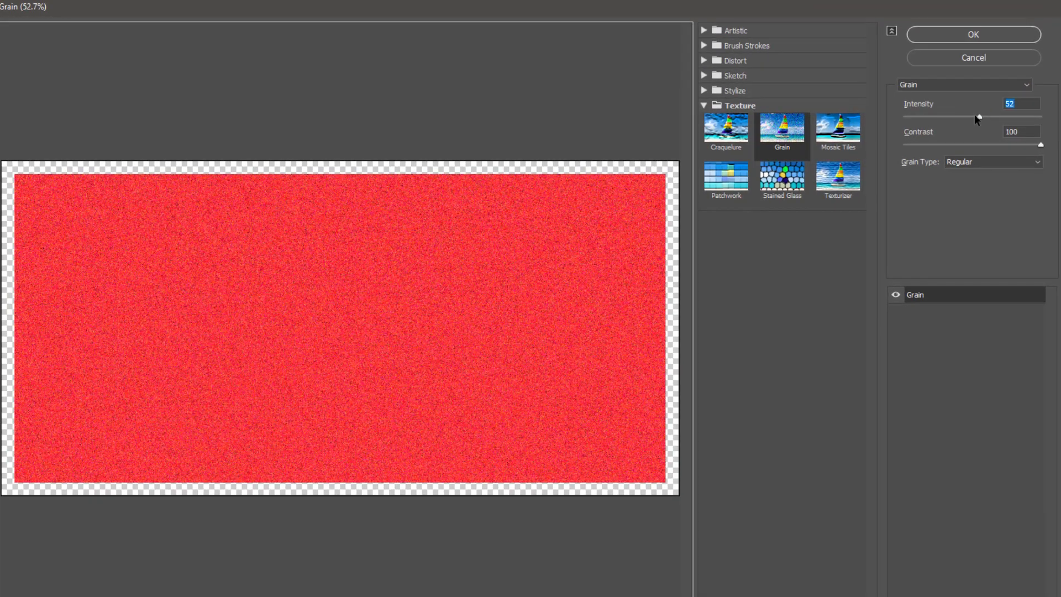
drag(974, 114, 996, 117)
drag(1040, 144, 973, 145)
click(970, 117)
click(969, 144)
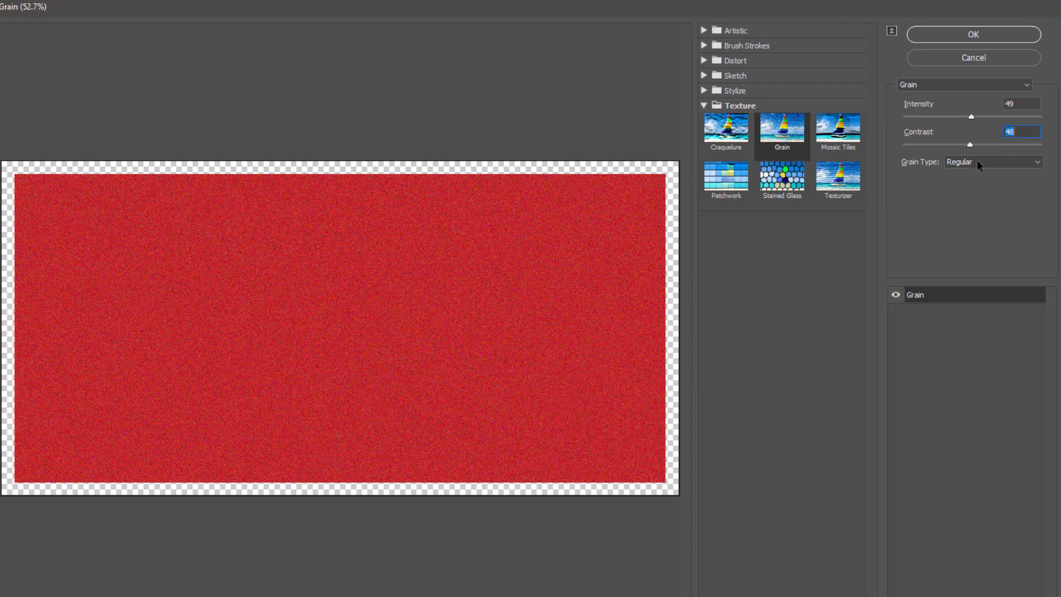
Step: Preview the available grain types one after another on the rectangle, from Regular through Speckle
click(974, 161)
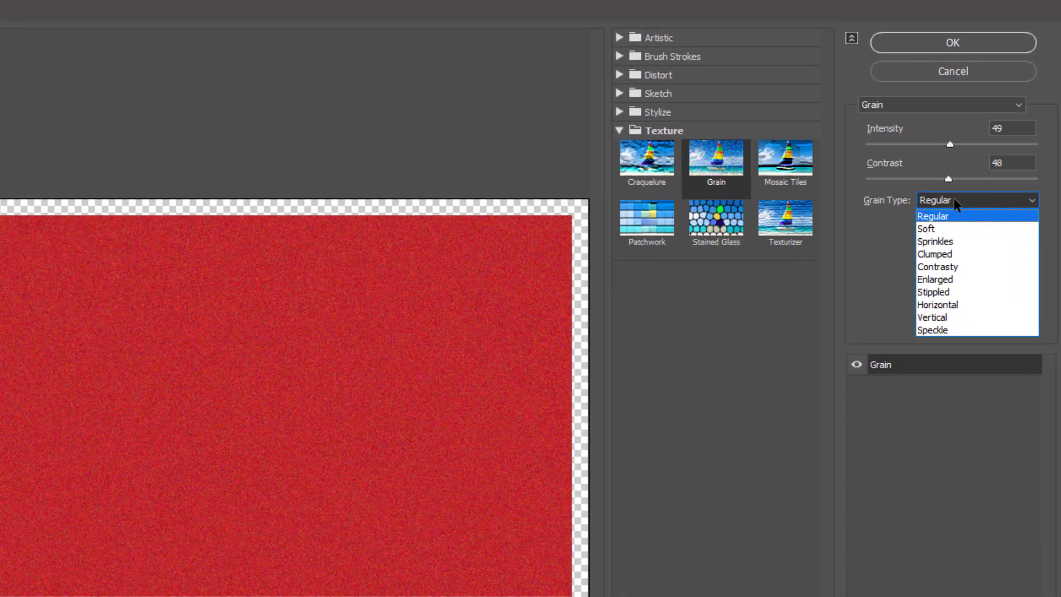
click(955, 204)
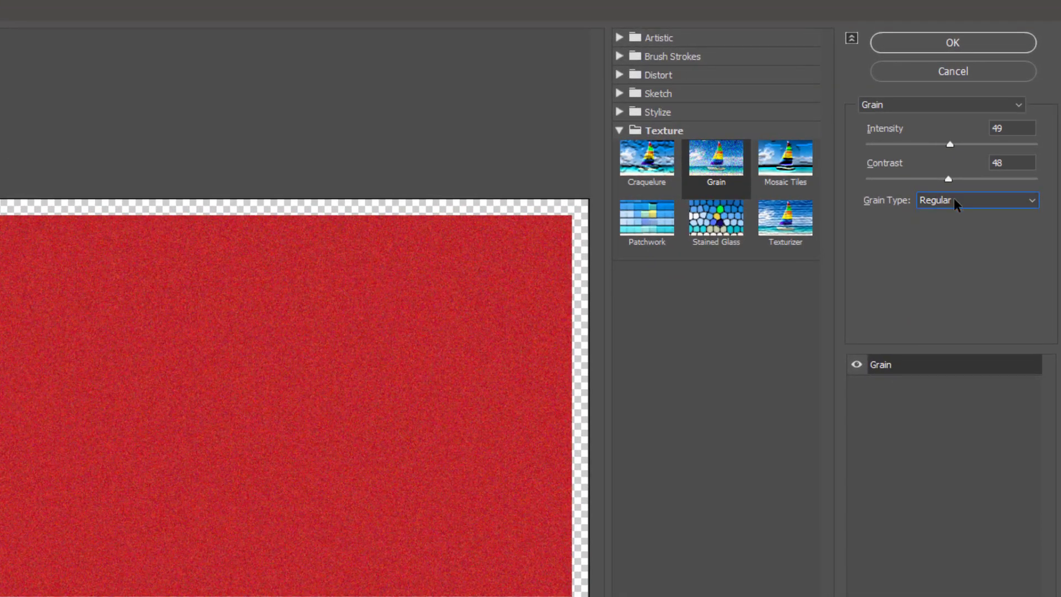
click(956, 203)
key(Down)
key(Down)
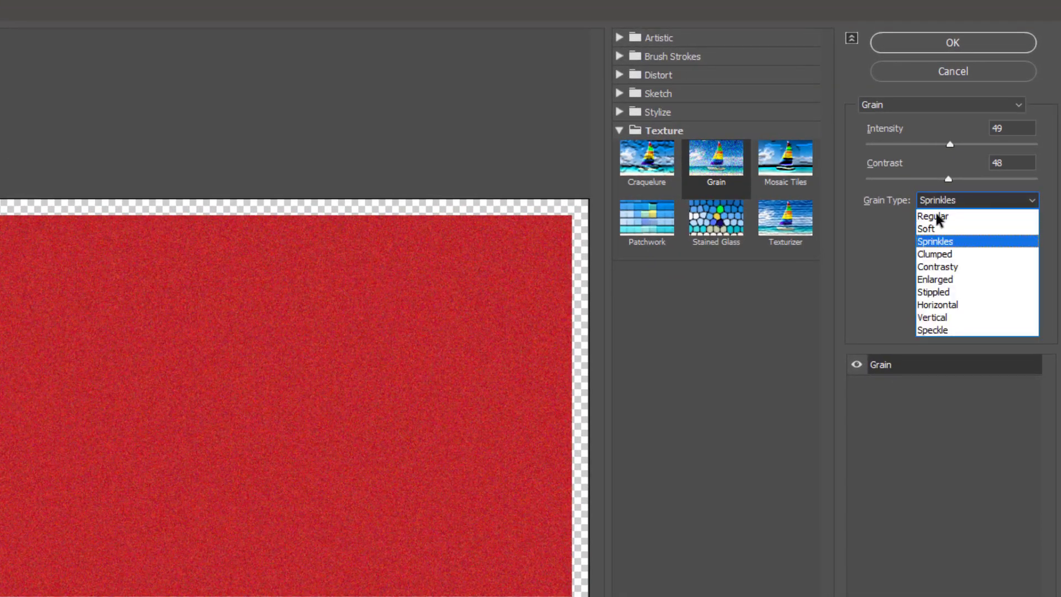
click(937, 216)
key(Down)
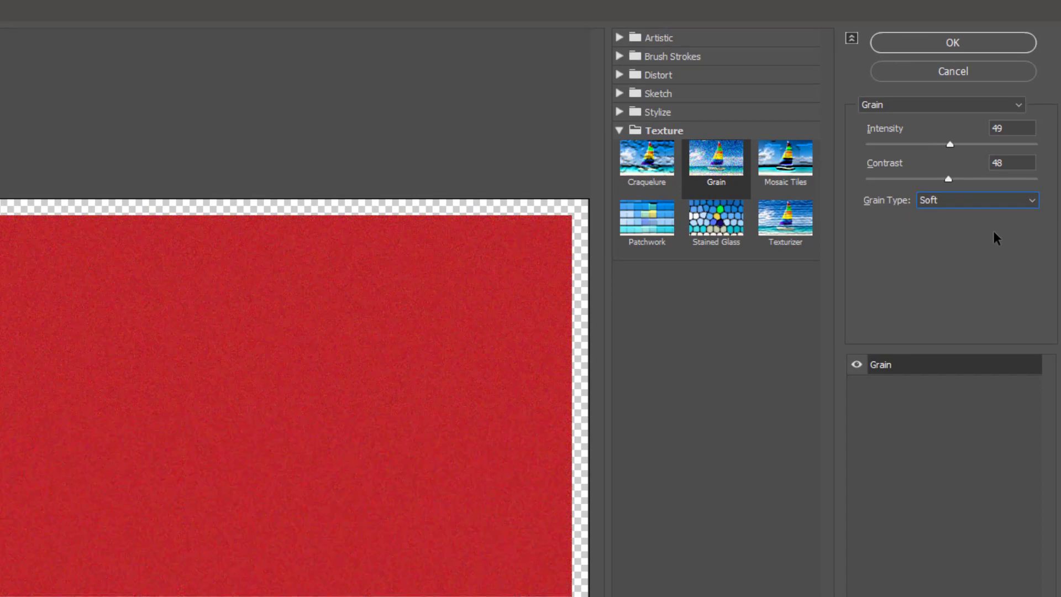
key(Down)
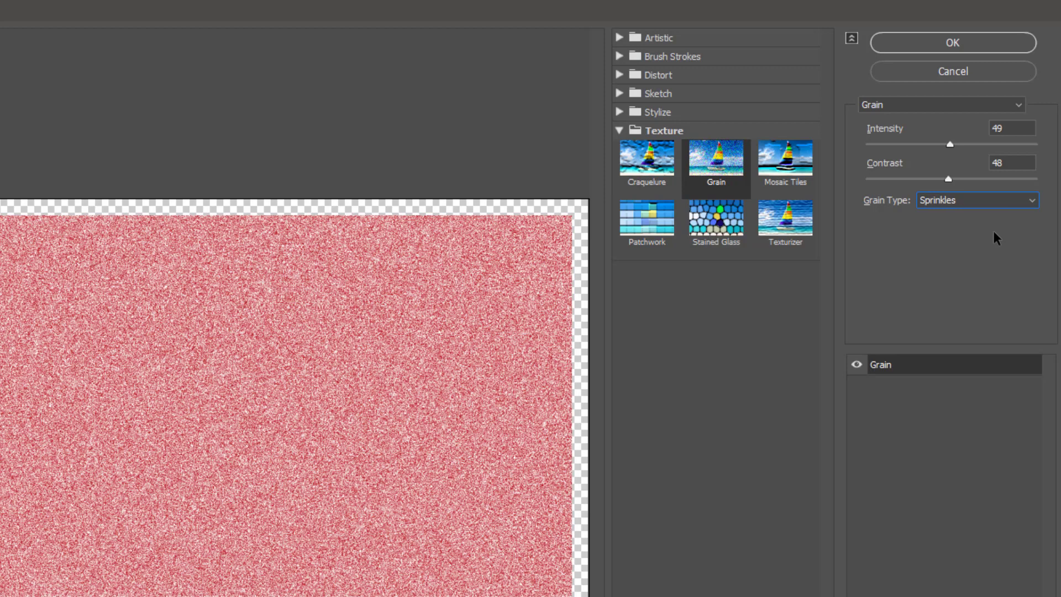
key(Down)
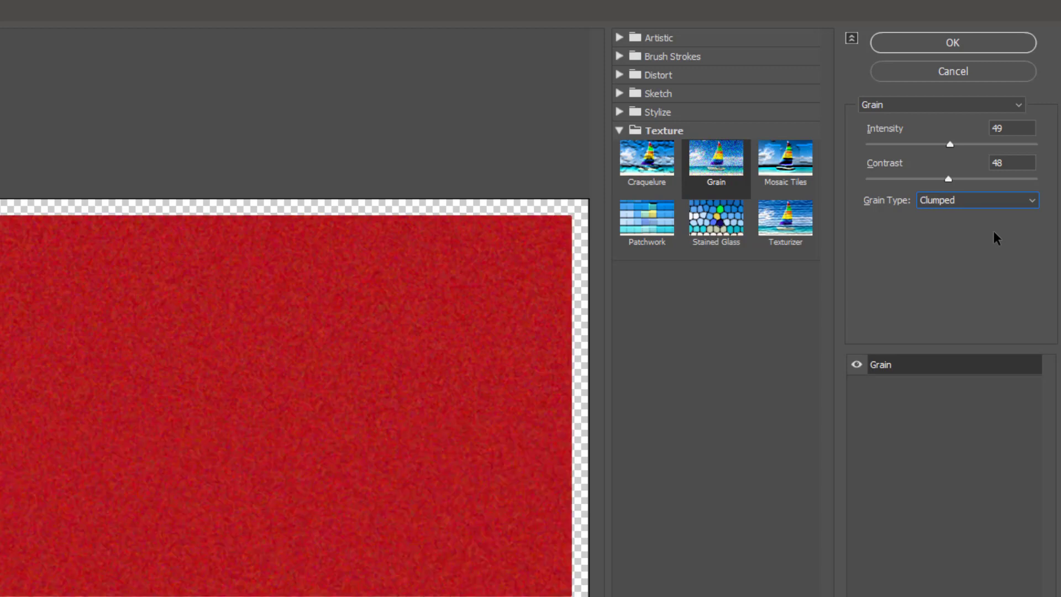
key(Down)
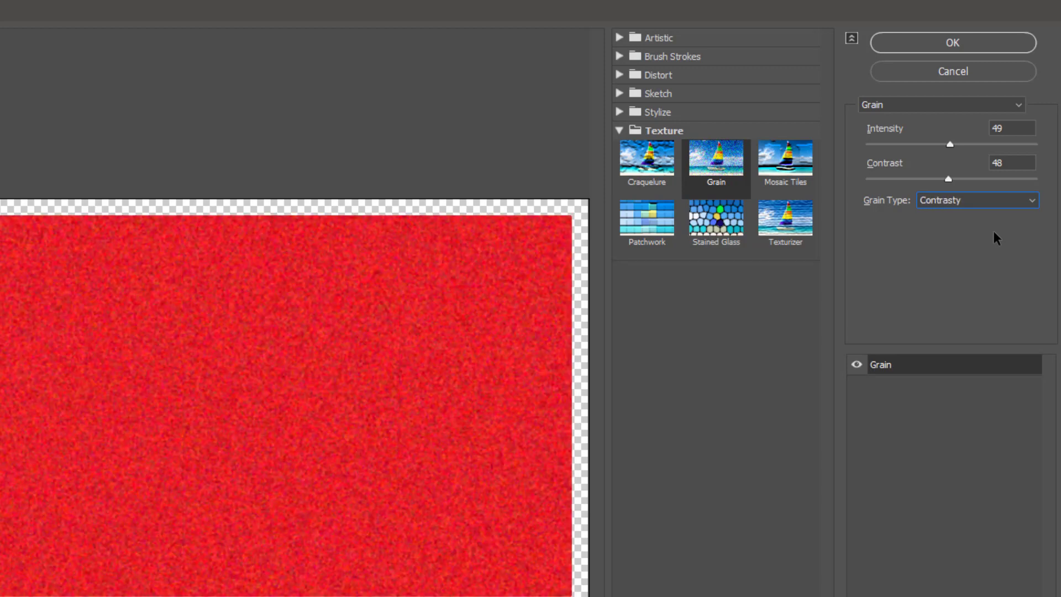
key(Down)
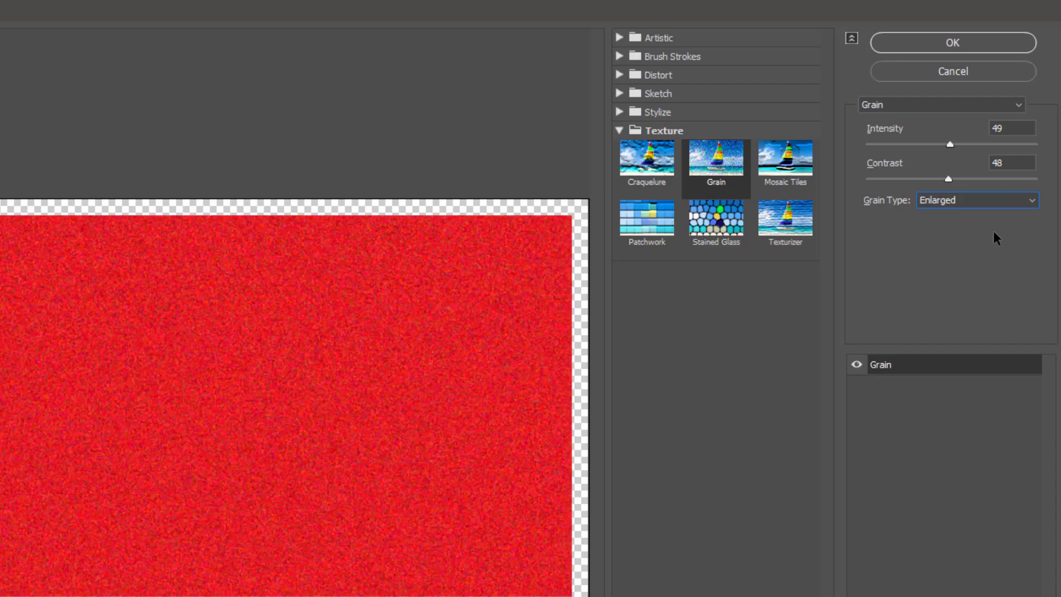
key(Down)
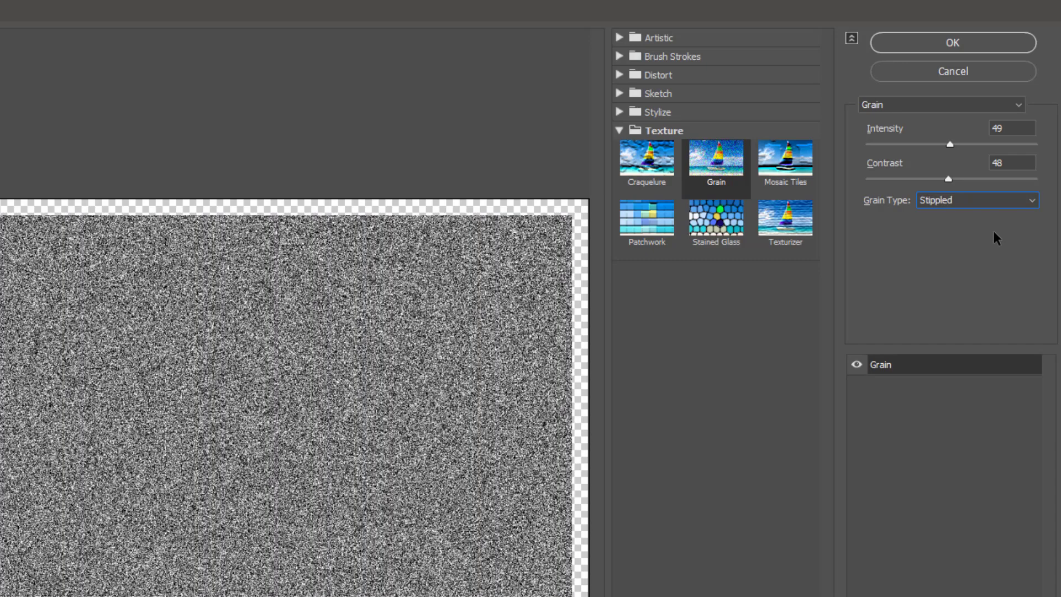
key(Down)
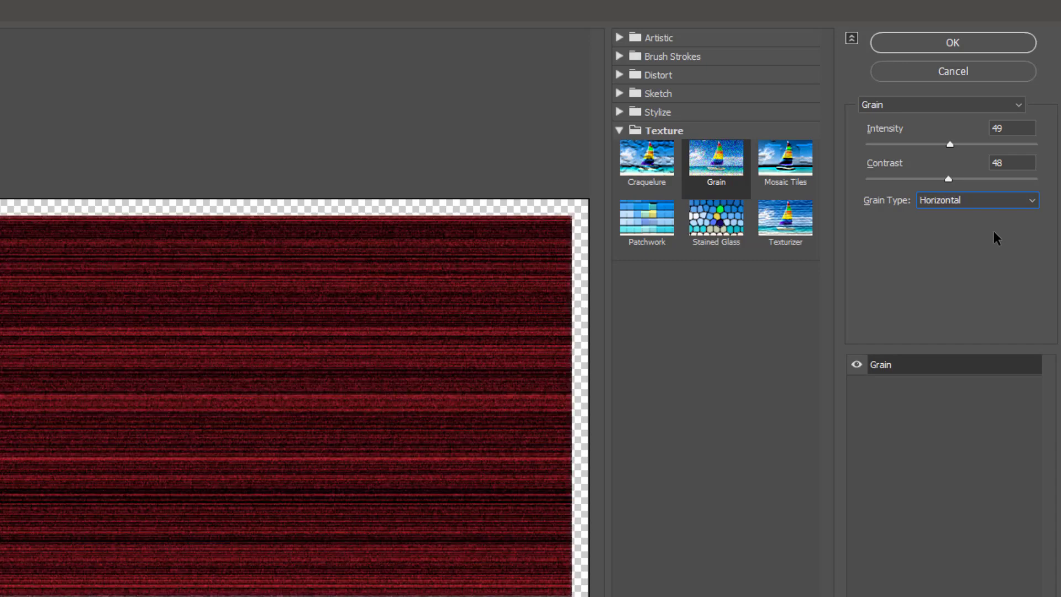
key(Down)
key(Down)
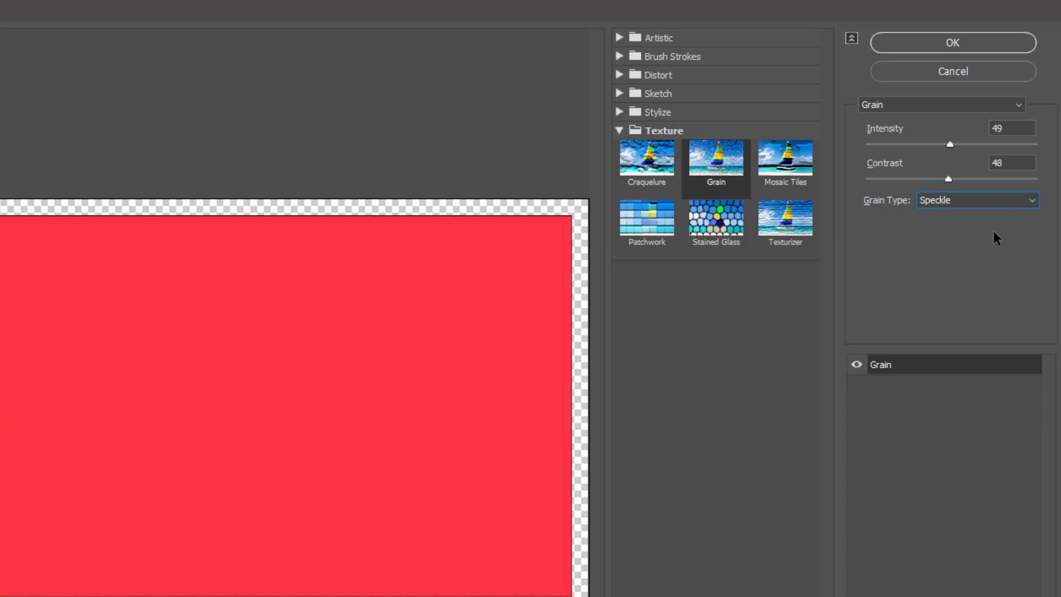
Step: Set the grain type to Enlarged with intensity 62 and contrast 37, and apply the Grain effect to the rectangle
click(994, 197)
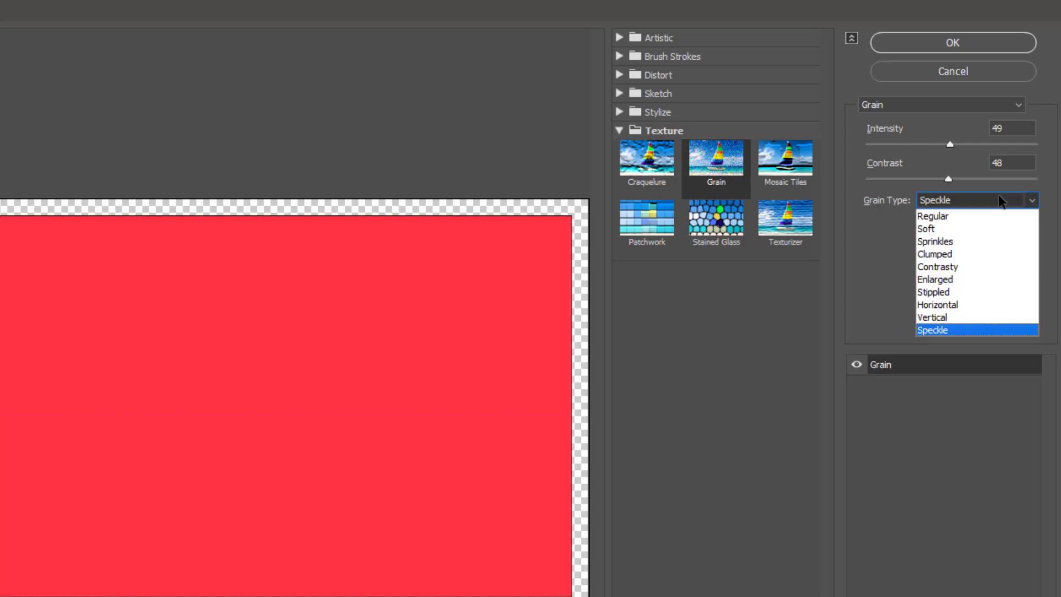
click(992, 279)
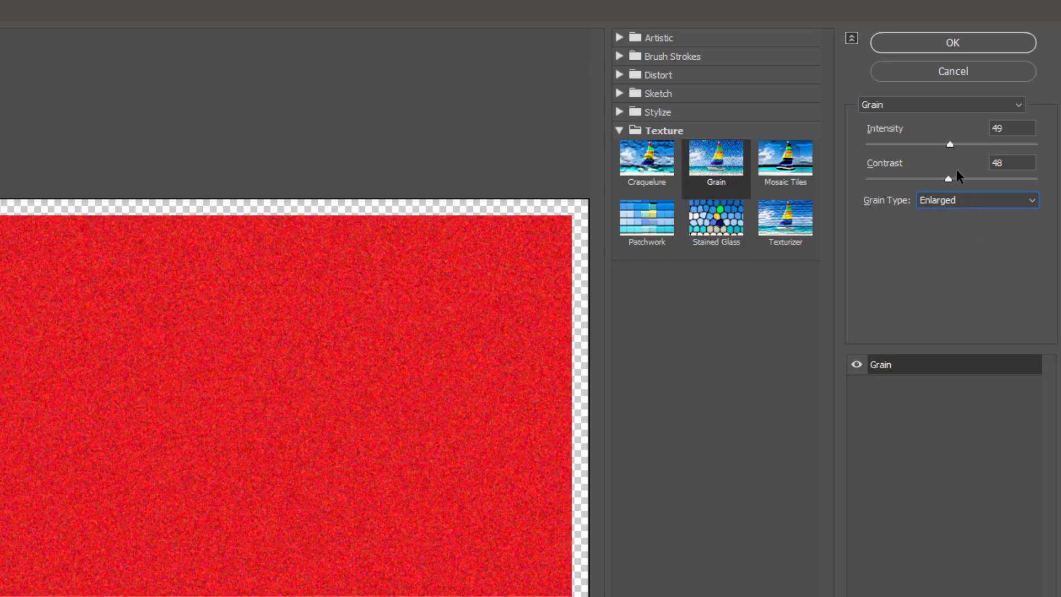
drag(952, 144, 927, 180)
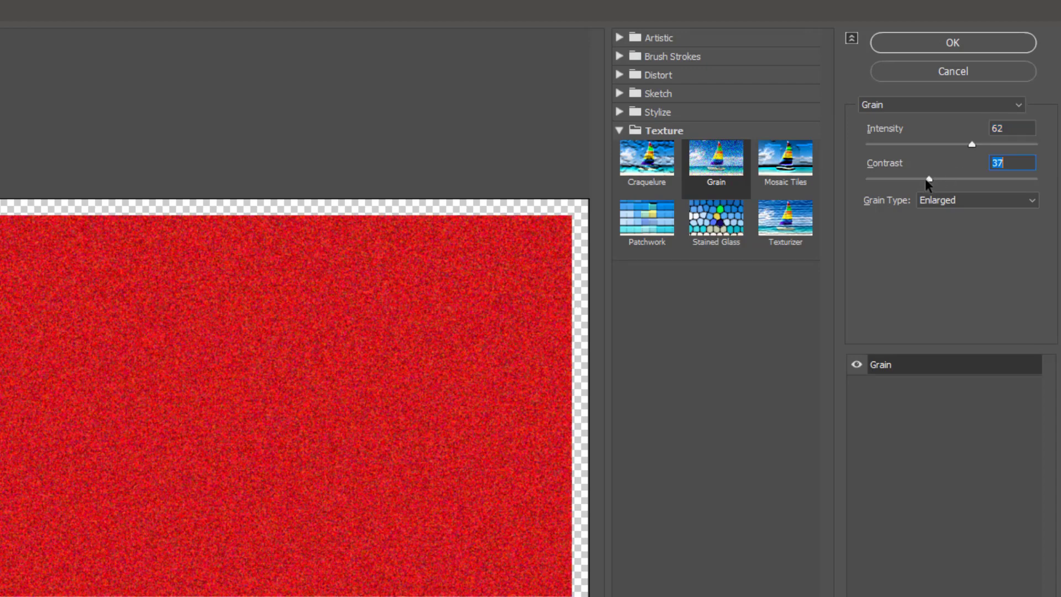
click(966, 46)
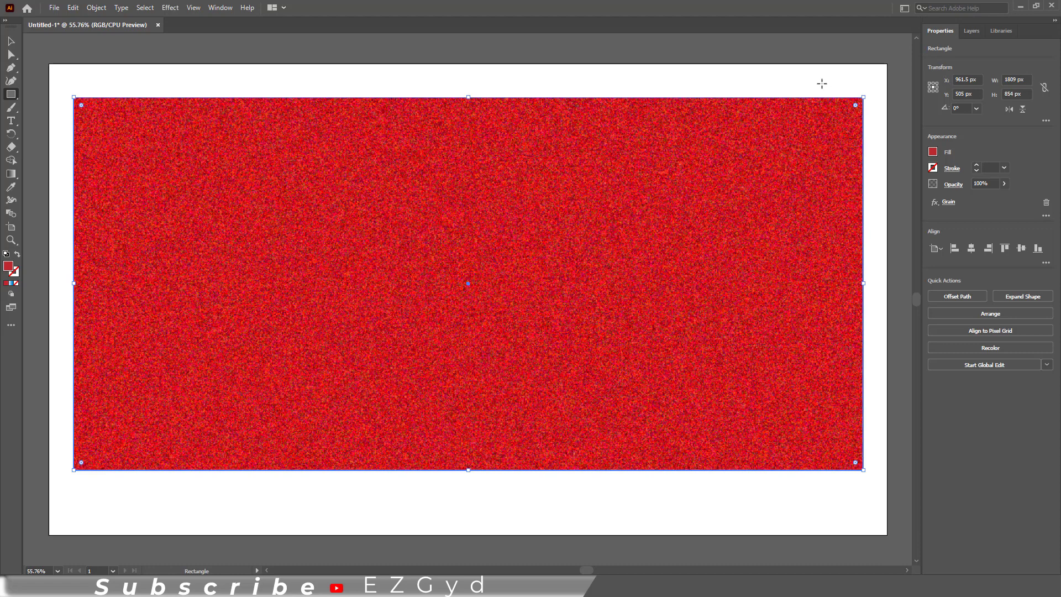
Step: Try solid fill colours on the grainy rectangle: bright red (R=237 G=28 B=36), and dark green
click(933, 153)
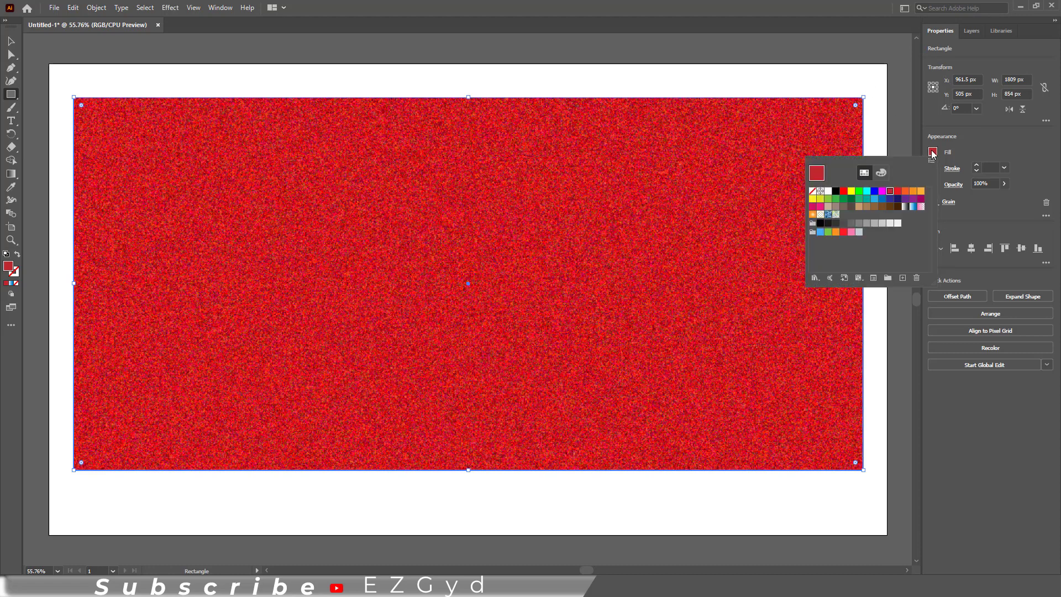
click(979, 218)
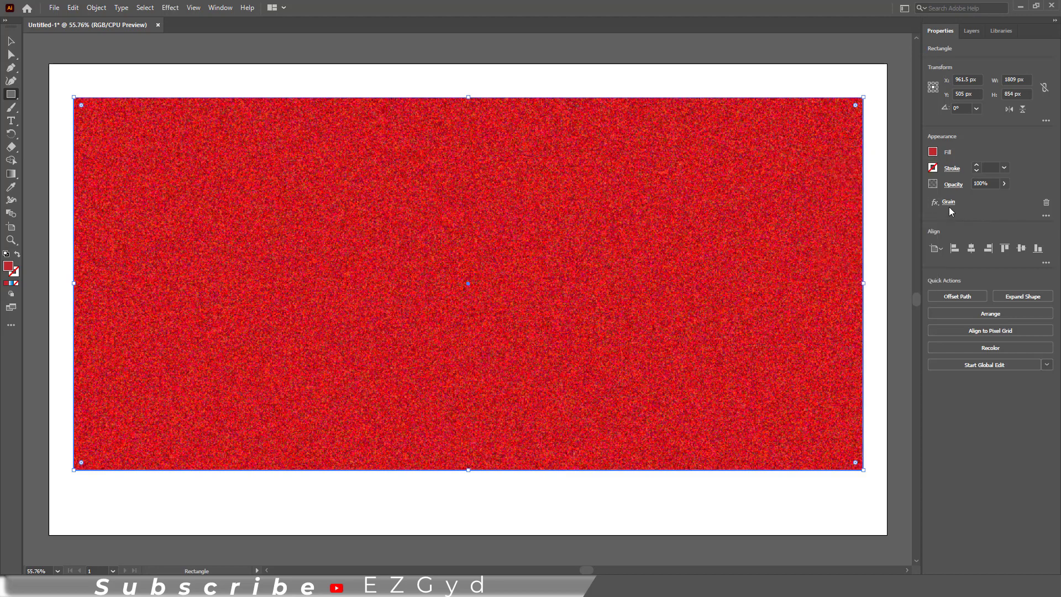
click(933, 153)
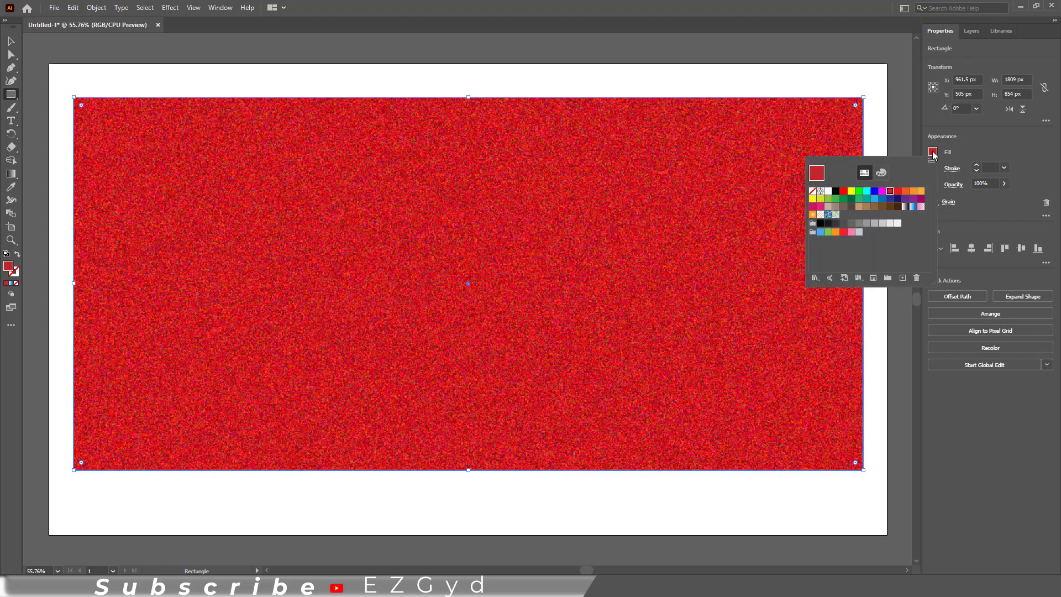
click(890, 191)
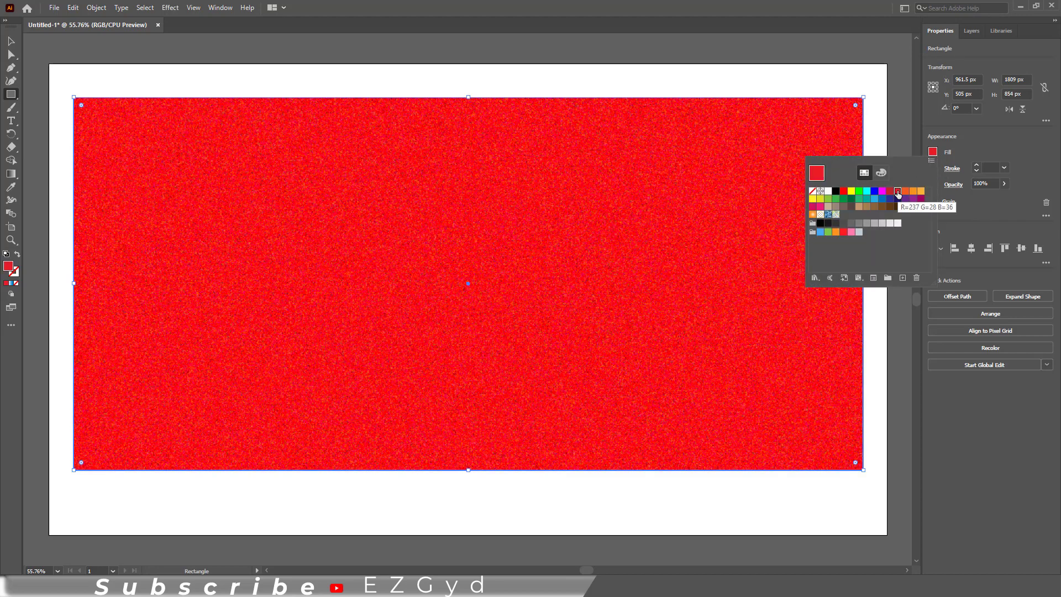
click(850, 200)
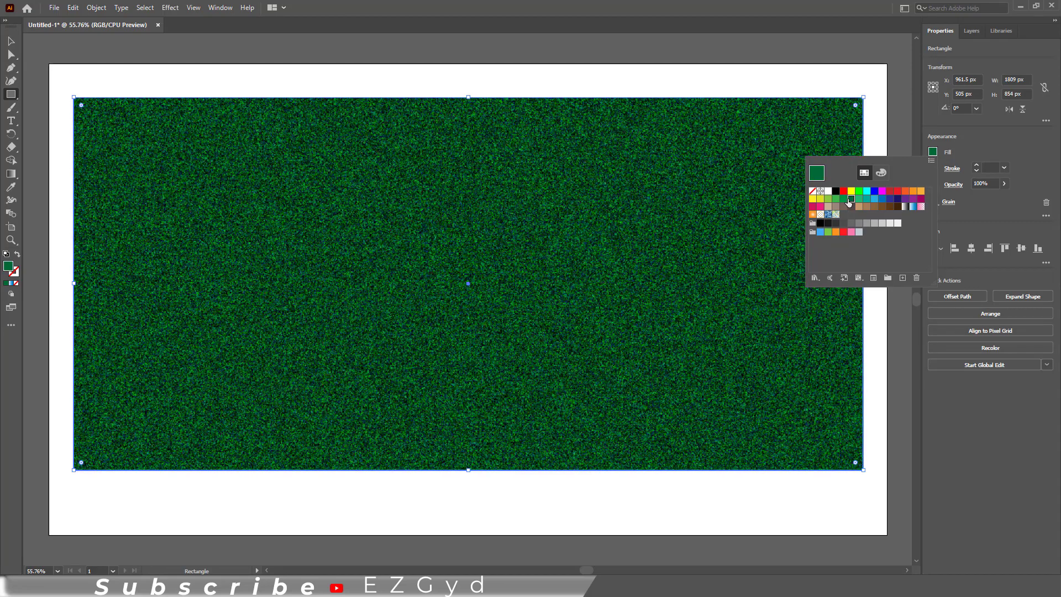
Step: Fill the rectangle with a red and blue linear gradient, recolour its stop at 69.757% dark red, and angle the gradient diagonally
click(912, 206)
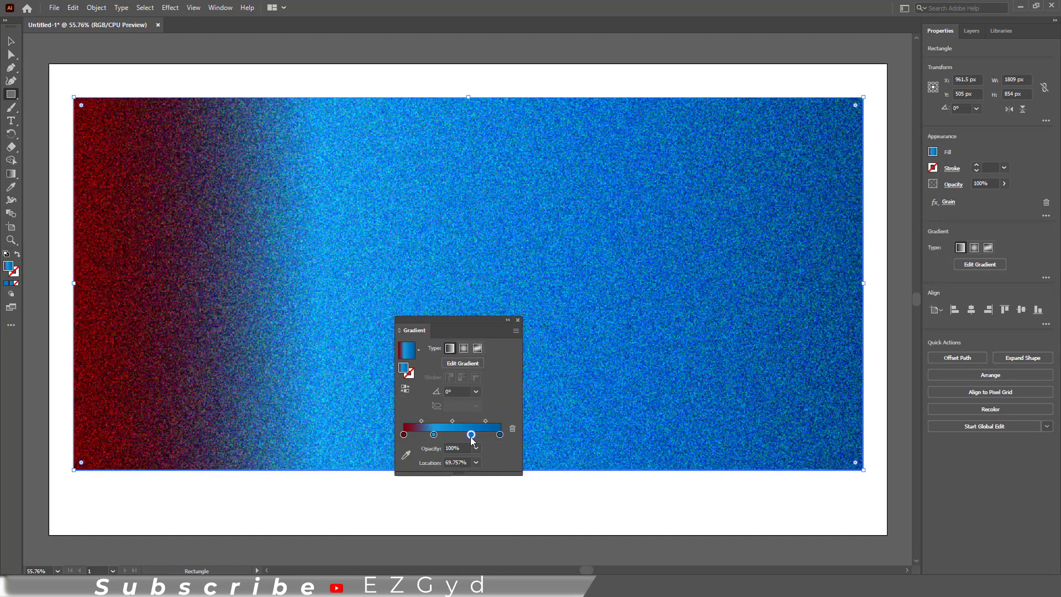
click(471, 434)
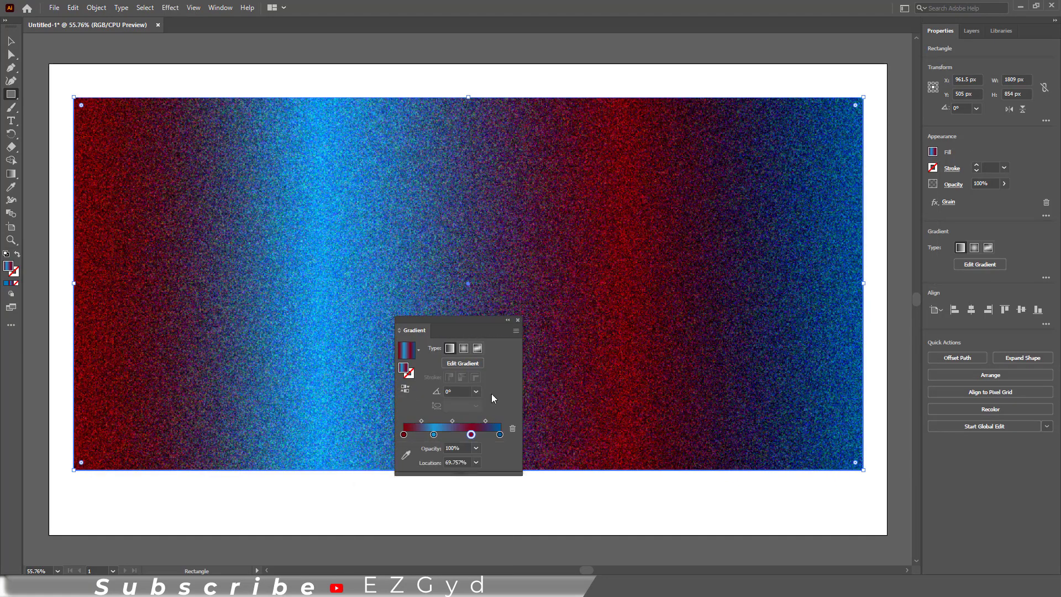
click(476, 392)
click(490, 255)
click(517, 320)
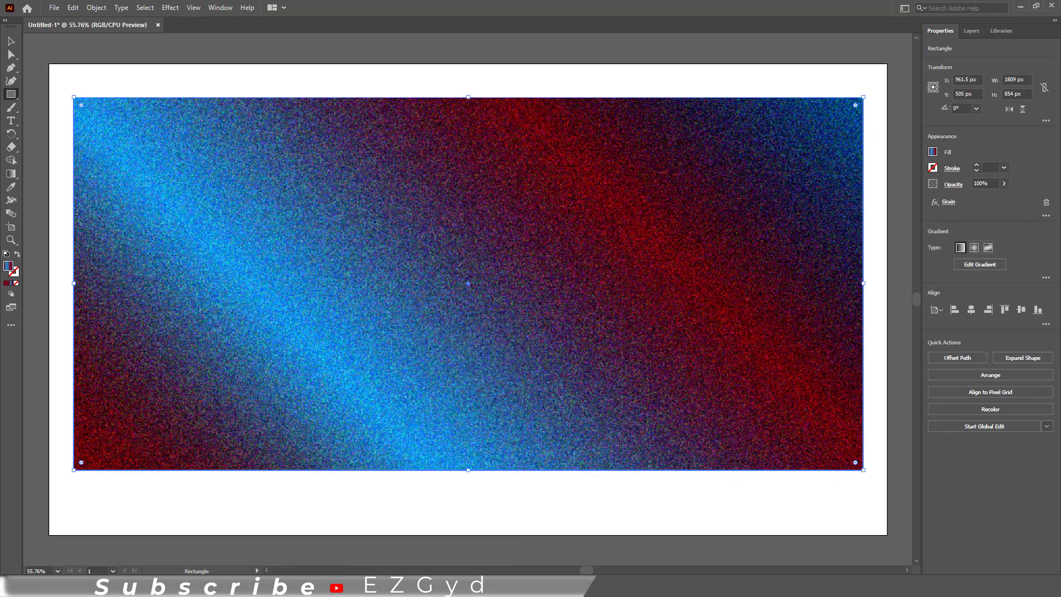
Step: Give the gradient rectangle a 40 pt stroke and colour the stroke dark green
click(11, 41)
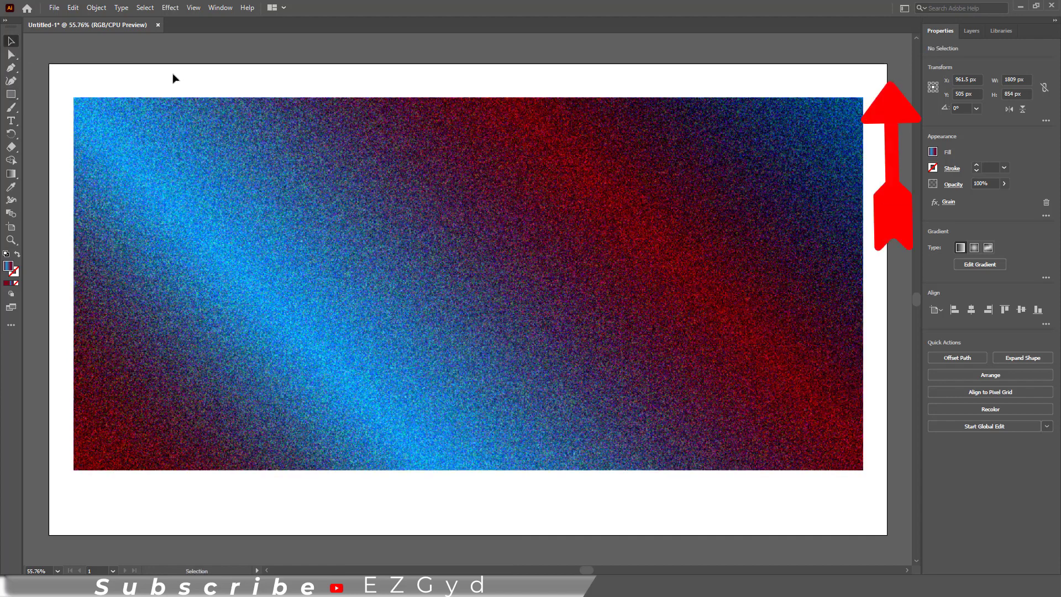
click(173, 78)
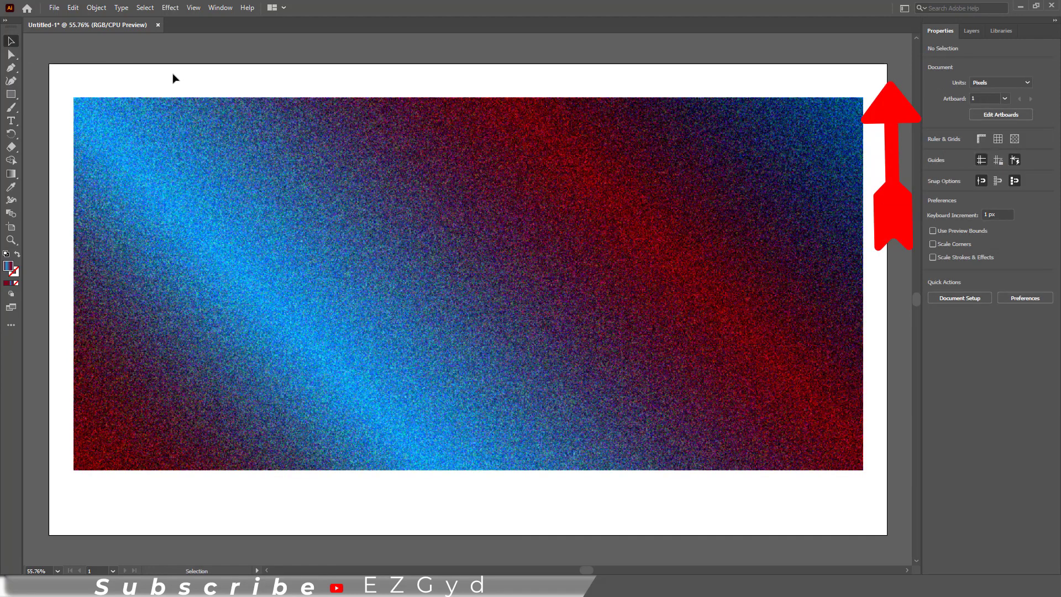
click(221, 211)
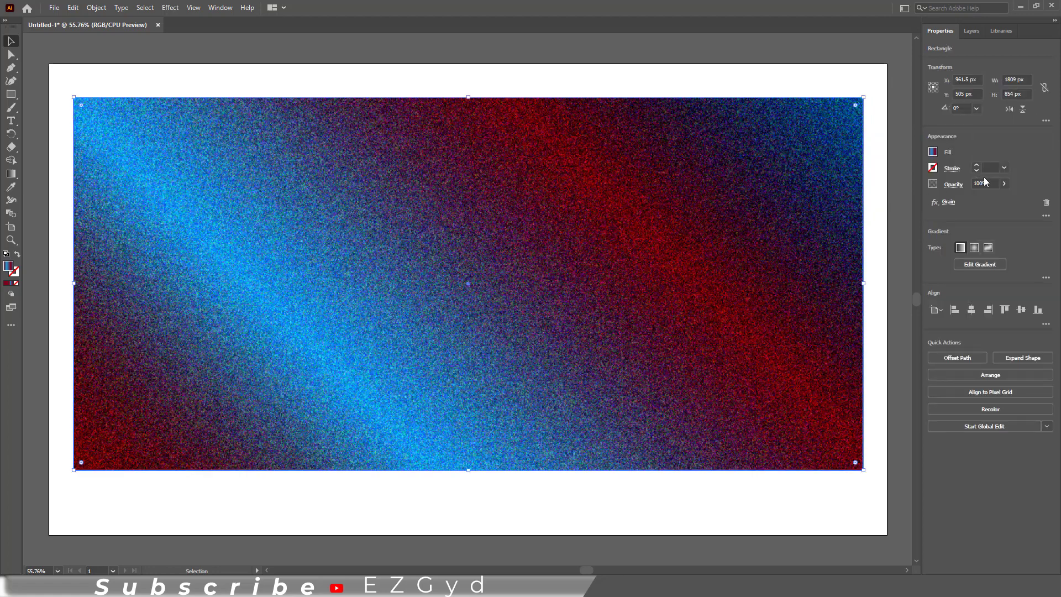
click(1004, 167)
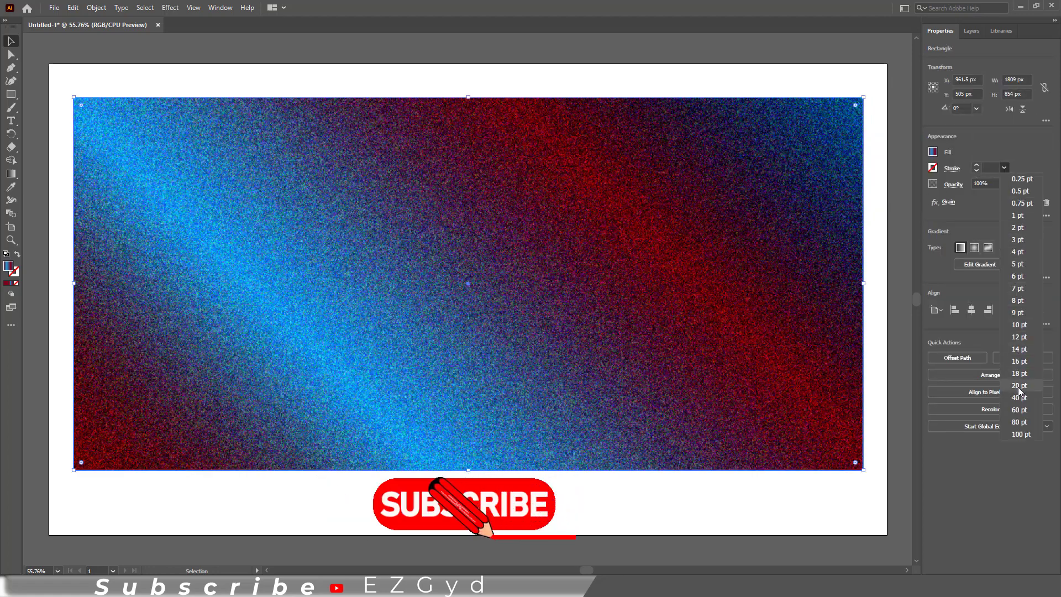
click(1020, 397)
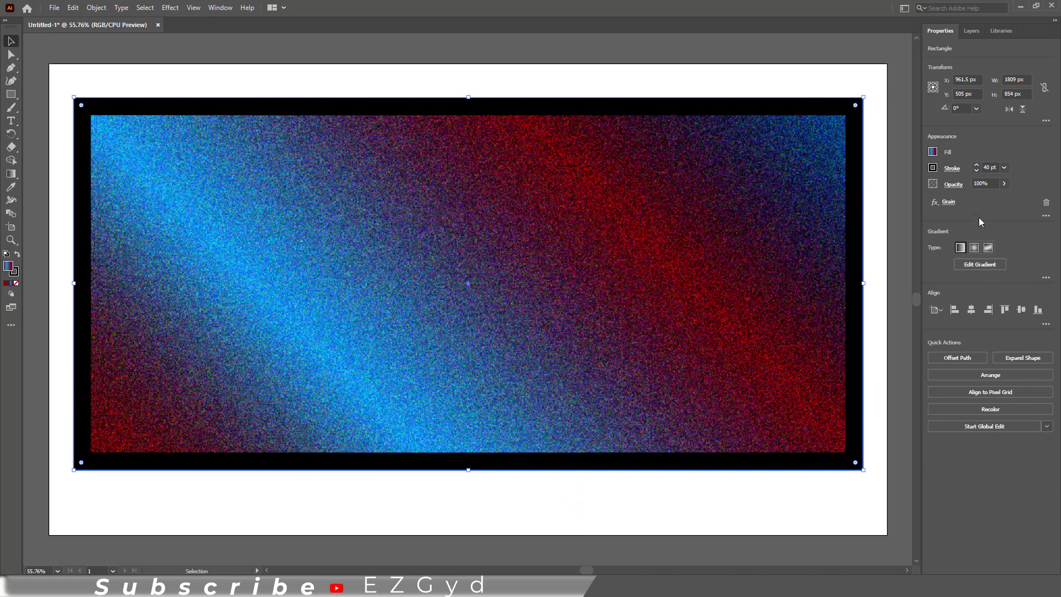
click(933, 169)
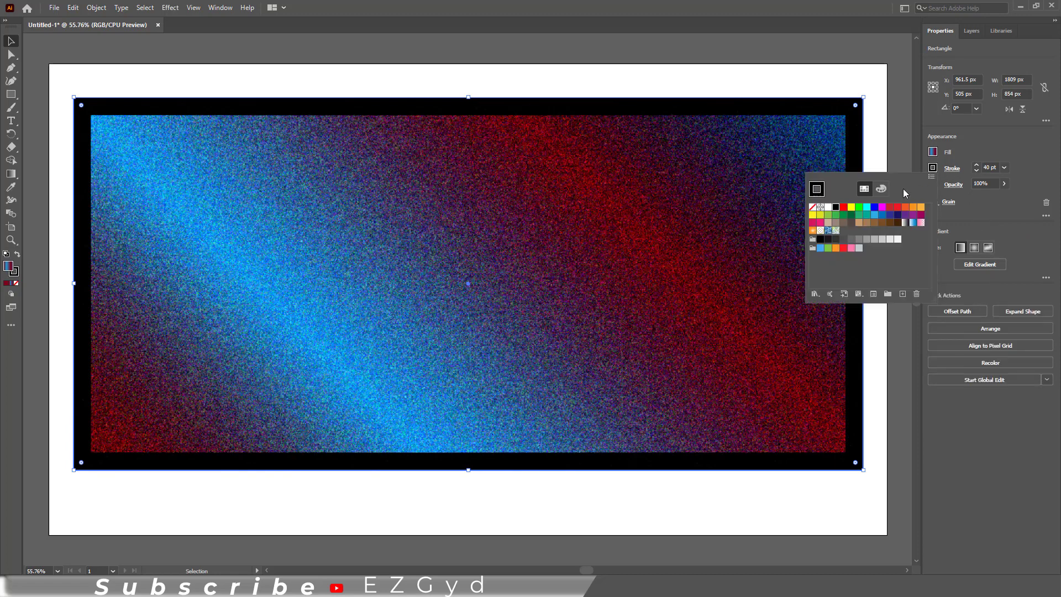
click(850, 216)
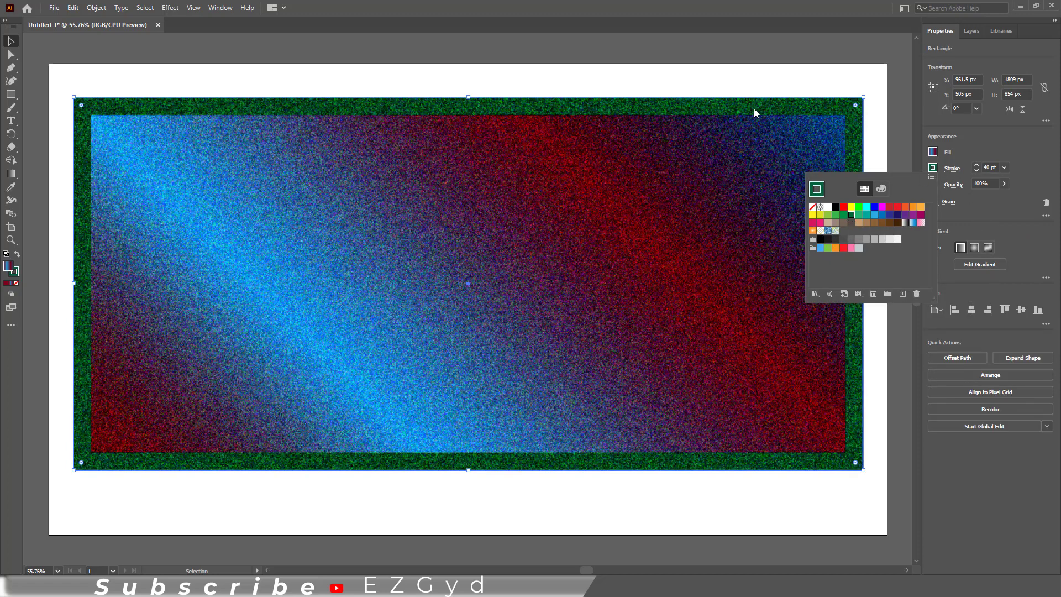
Step: Examine the grain up close on the stroke and fill at the rectangle's upper-left corner
click(635, 72)
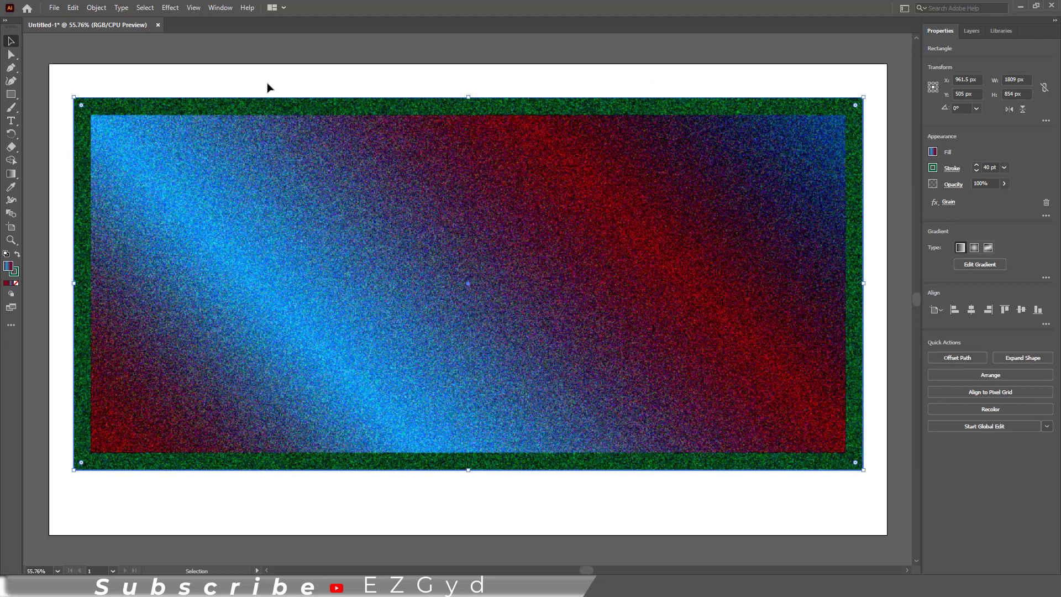
click(65, 63)
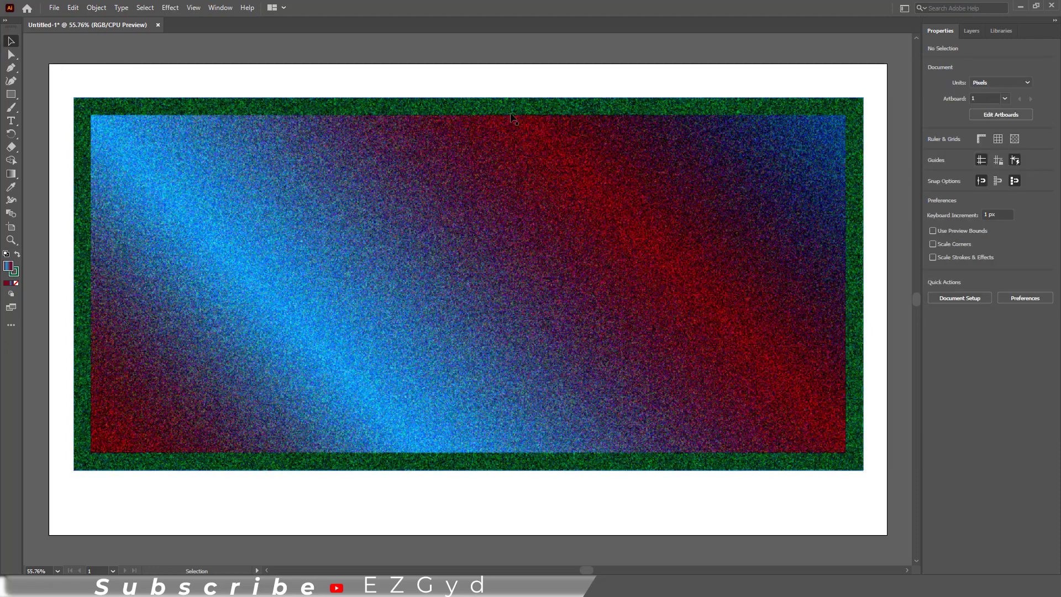
key(z)
drag(54, 84, 194, 195)
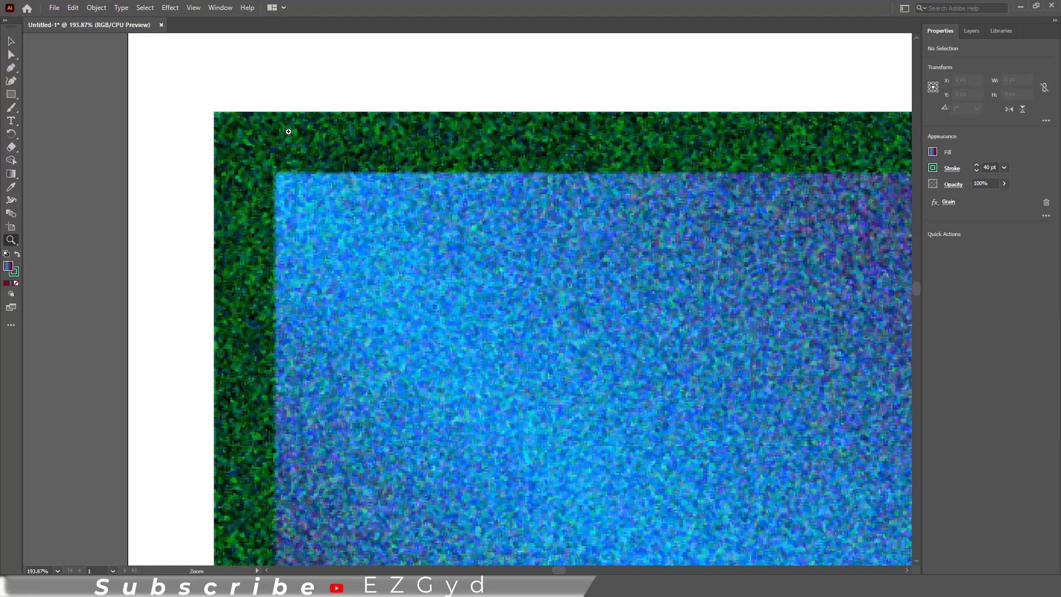
click(10, 46)
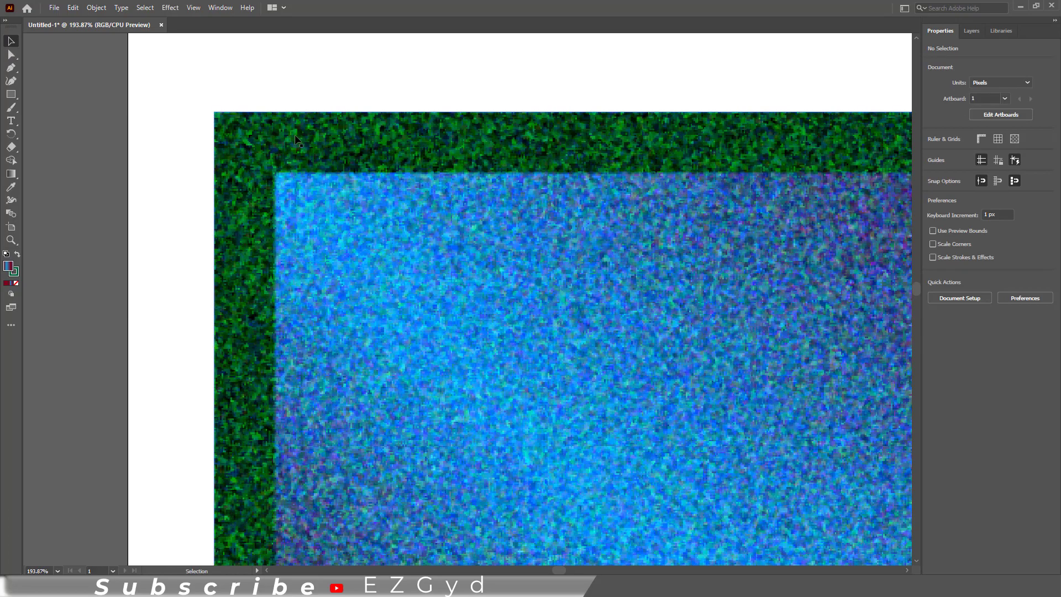
click(294, 134)
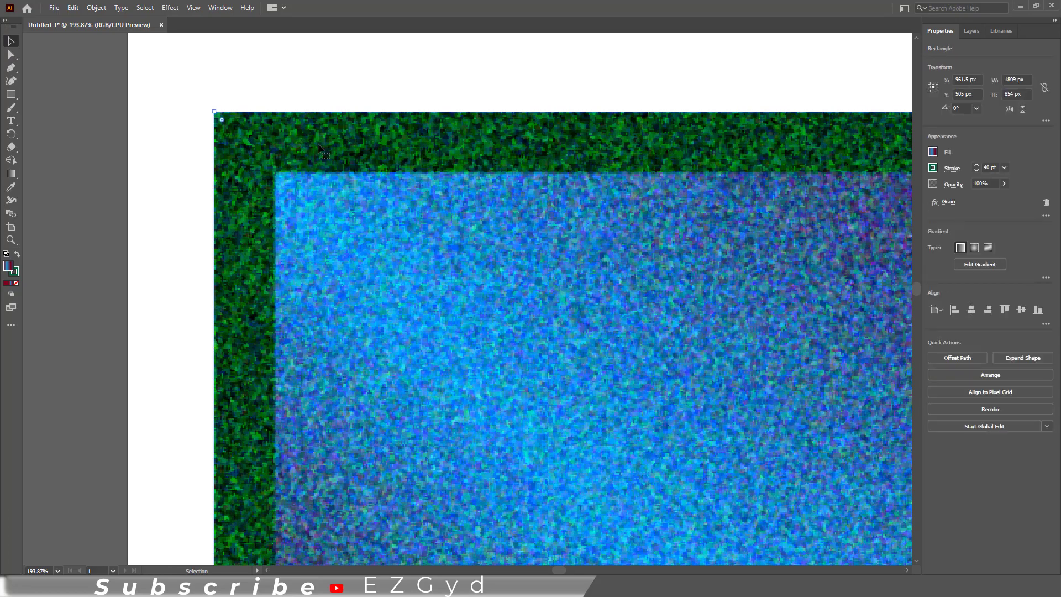
key(ctrl+0)
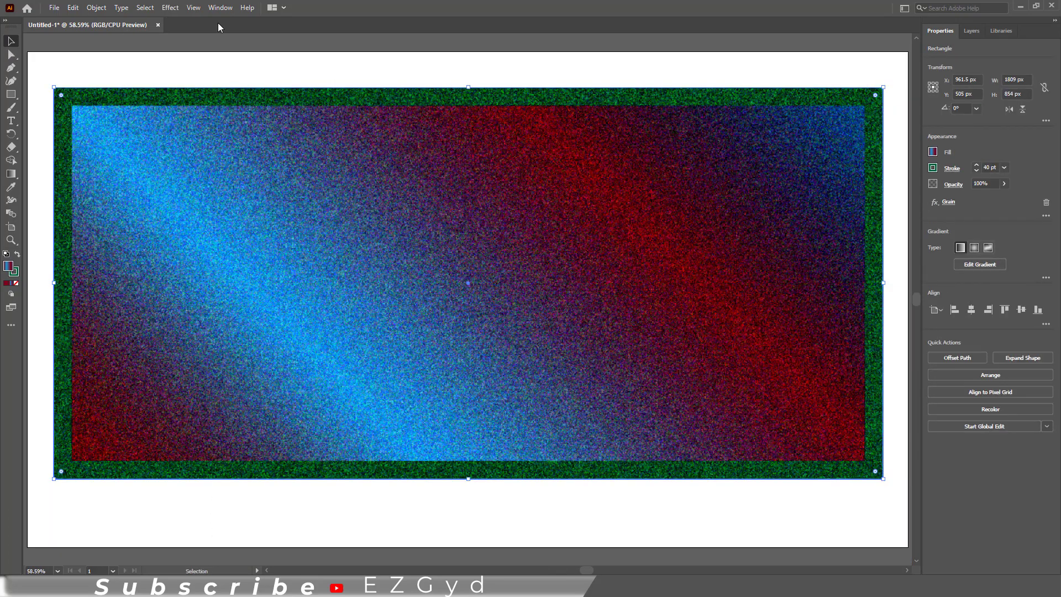
Step: Display the rectangle's full appearance attributes and move the Grain effect from the whole path into its fill
click(220, 9)
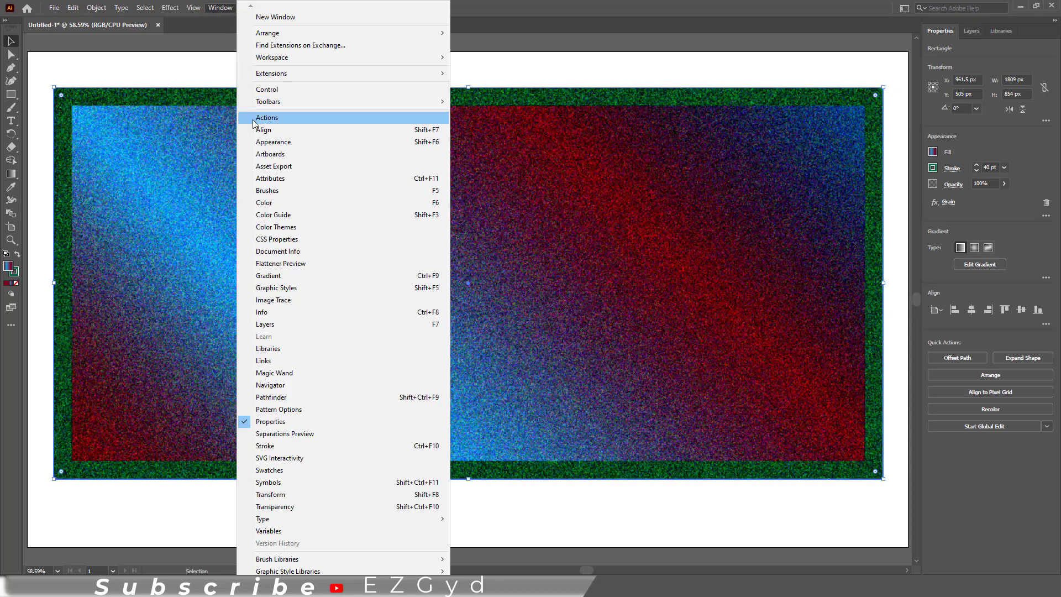
click(306, 145)
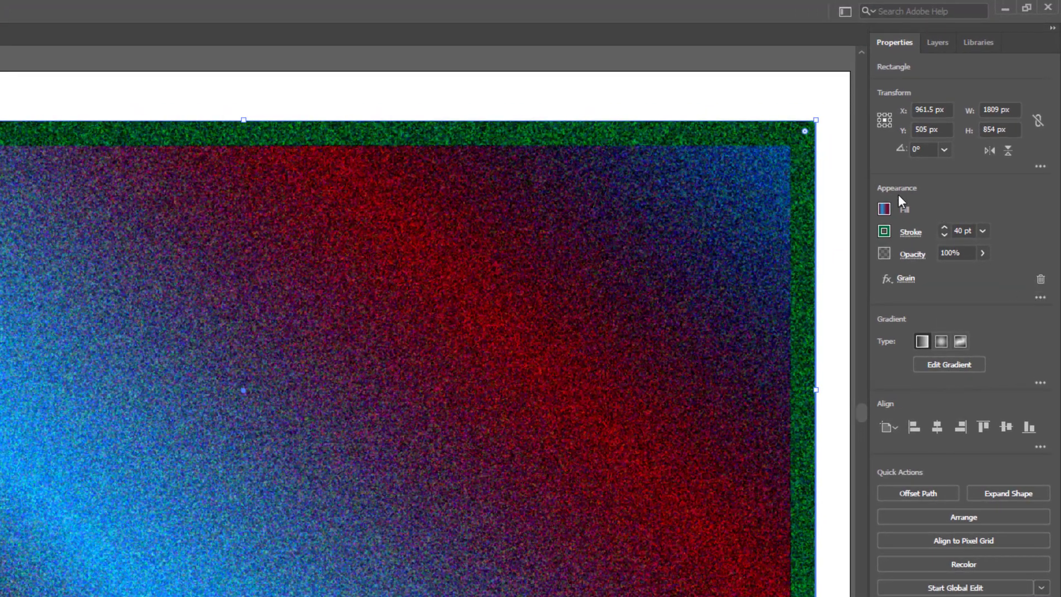
click(1040, 298)
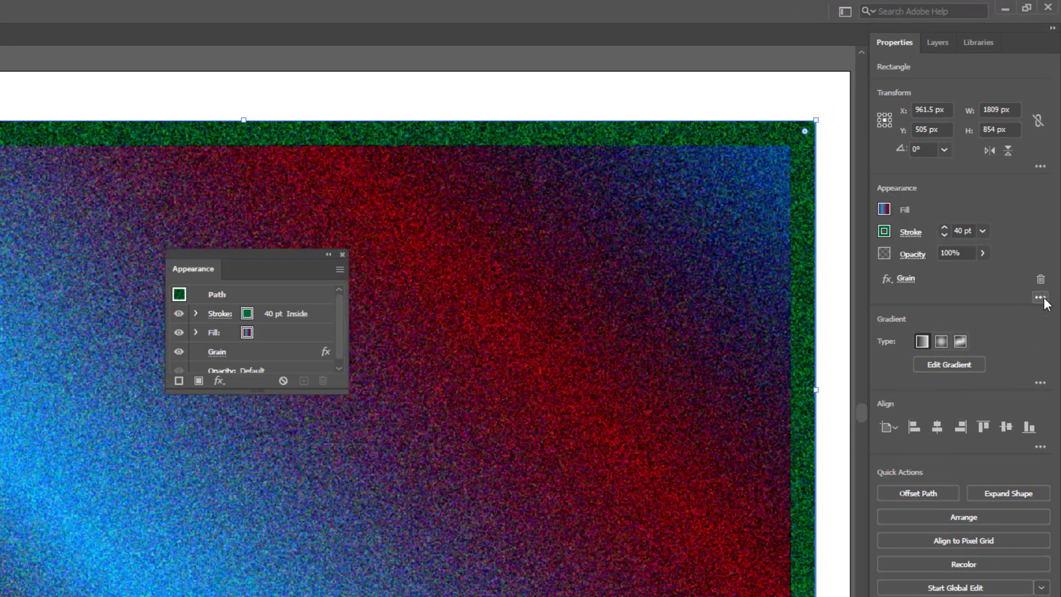
drag(259, 391, 260, 525)
drag(294, 266, 576, 267)
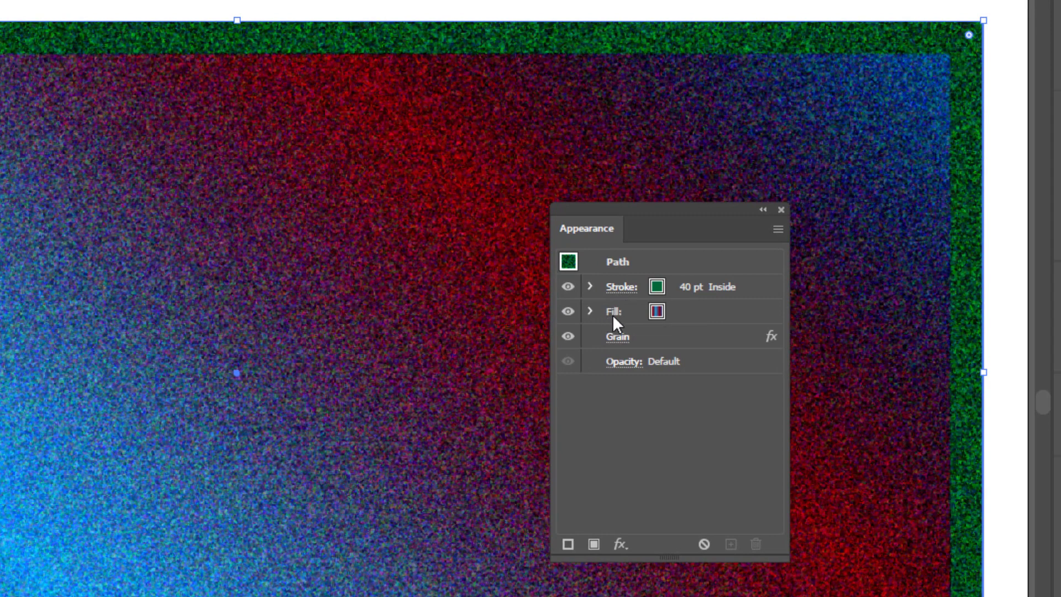
click(683, 338)
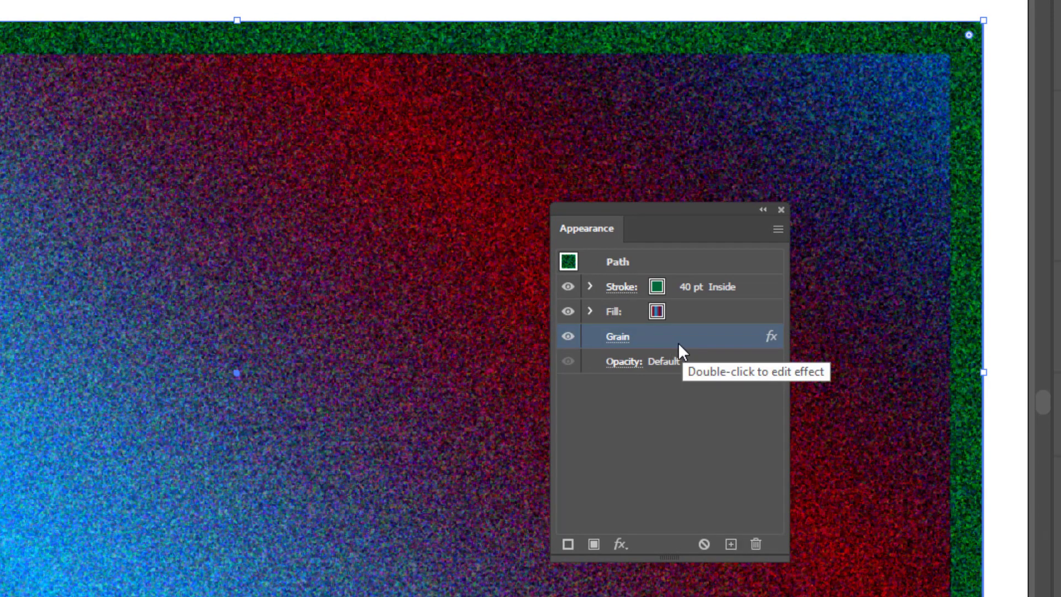
click(589, 311)
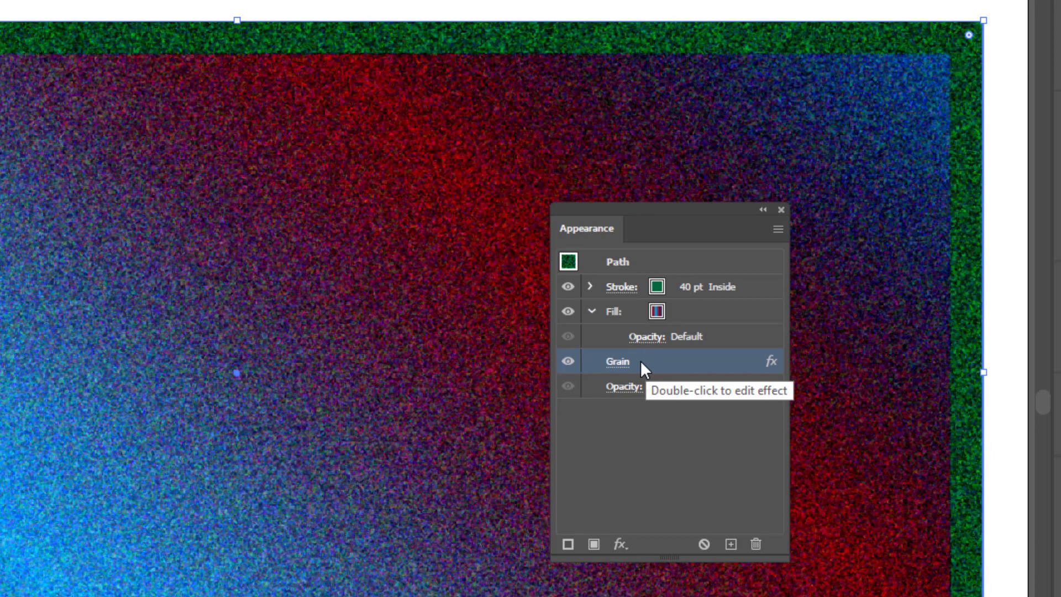
drag(651, 360, 735, 329)
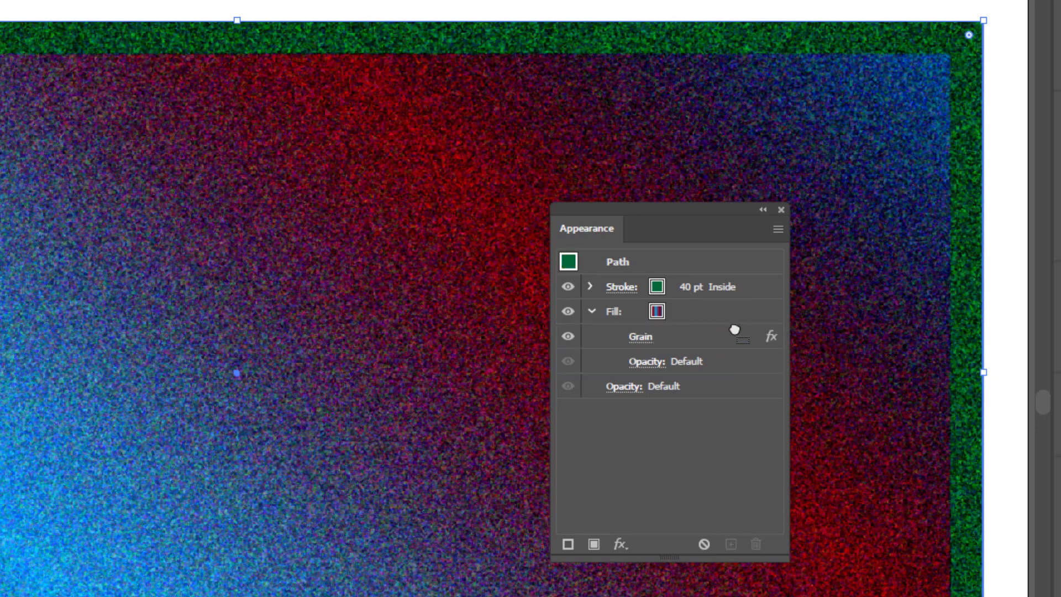
Step: Move the Grain effect from the rectangle's fill to its 40 pt stroke, and toggle the effect's visibility off and on
click(590, 289)
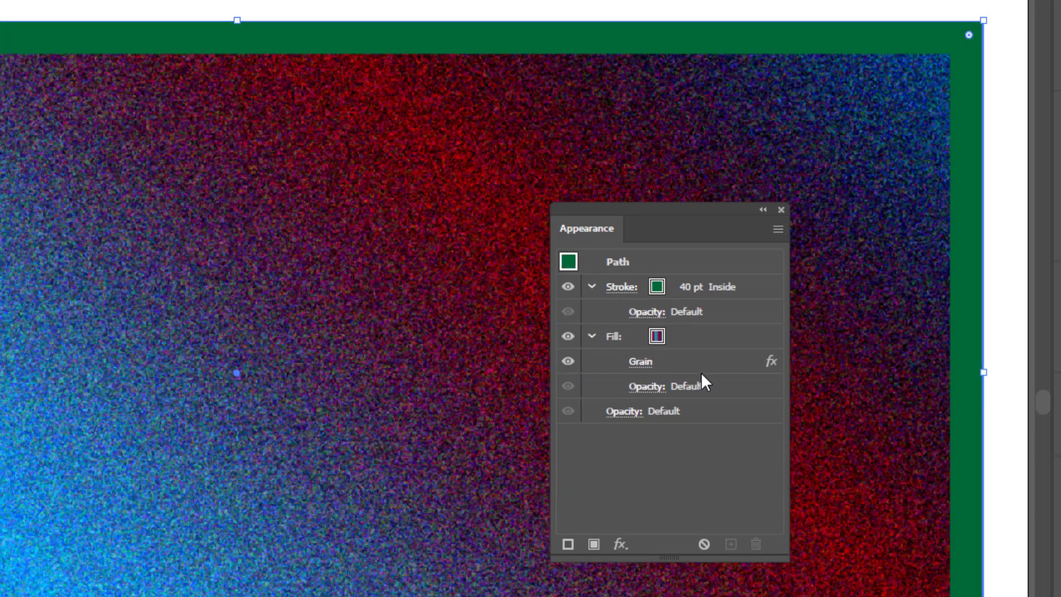
click(680, 367)
mouse_move(688, 367)
mouse_down()
mouse_move(710, 357)
mouse_move(723, 309)
mouse_up()
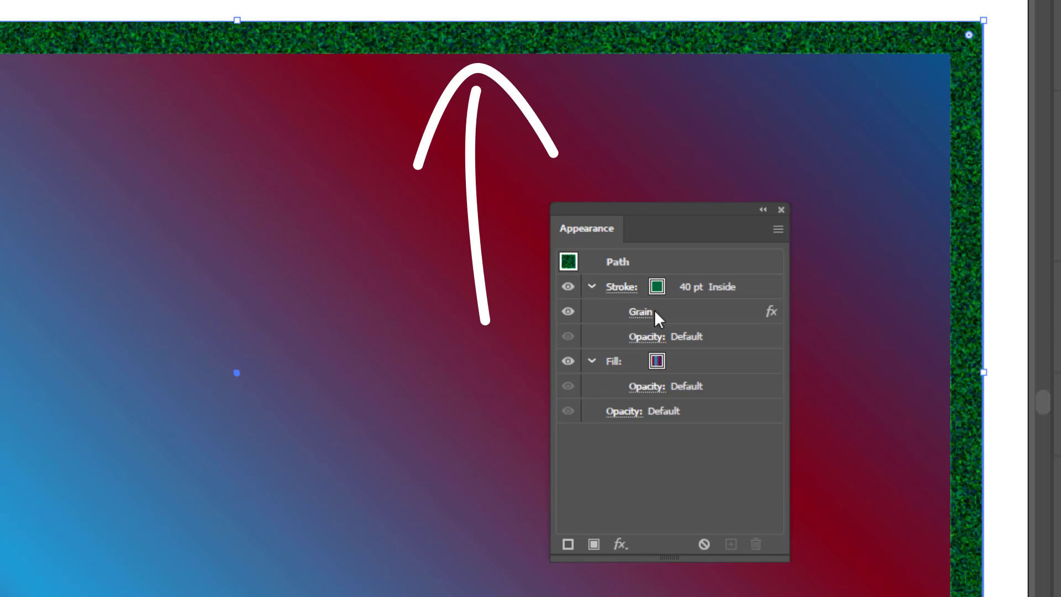
click(568, 312)
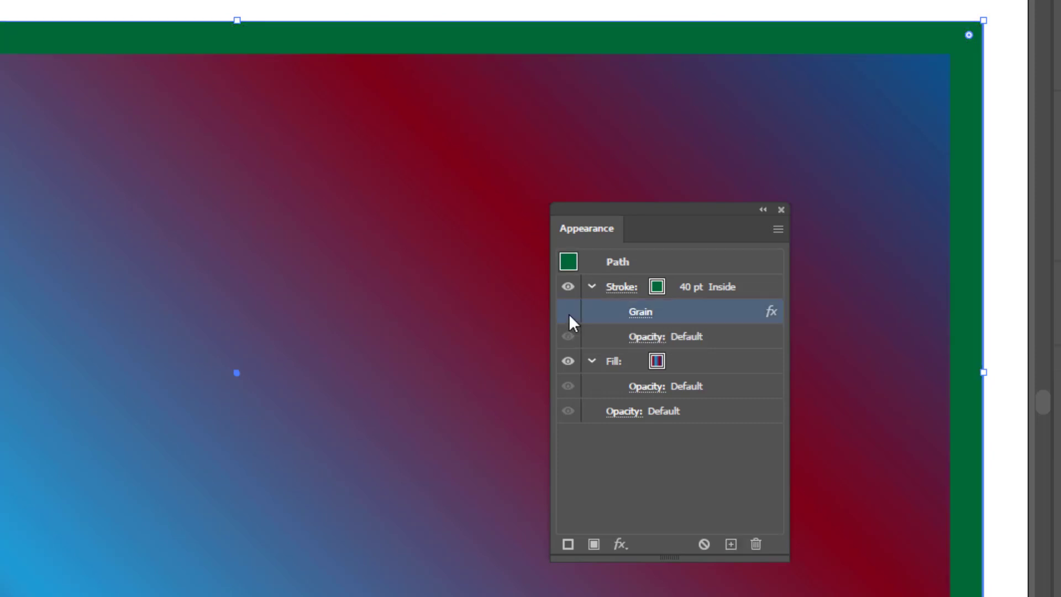
click(569, 312)
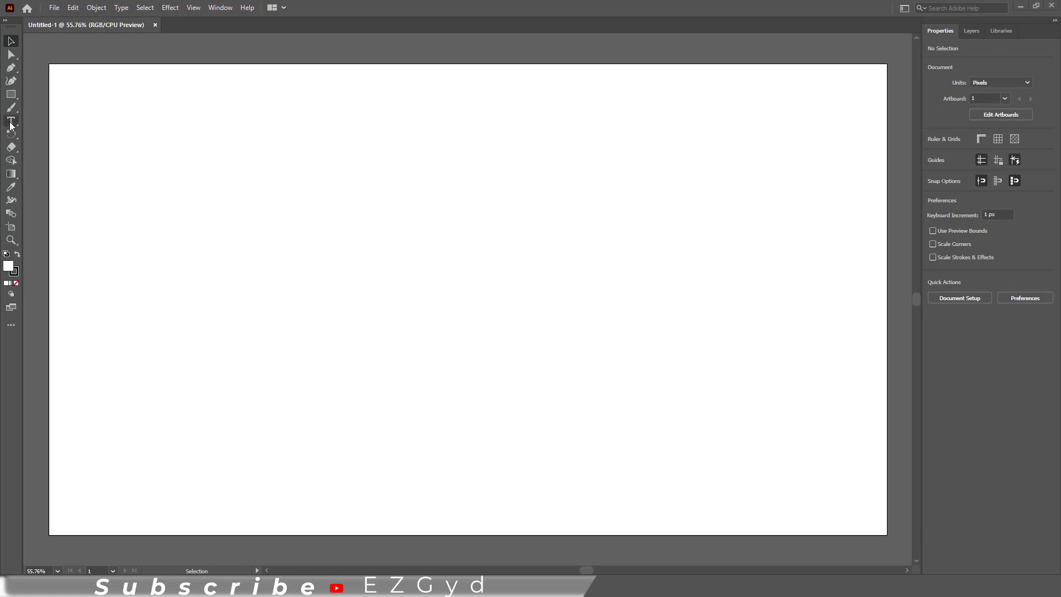
Step: Place the placeholder text "Lorem ipsum" on the empty artboard and set its font size to 72 pt
click(11, 121)
click(245, 243)
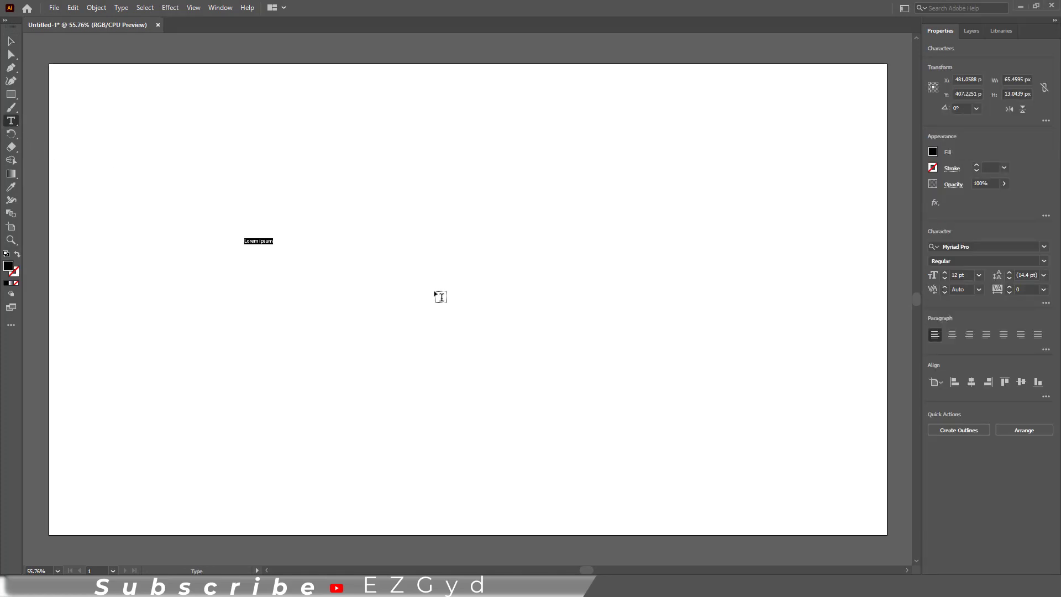
click(11, 41)
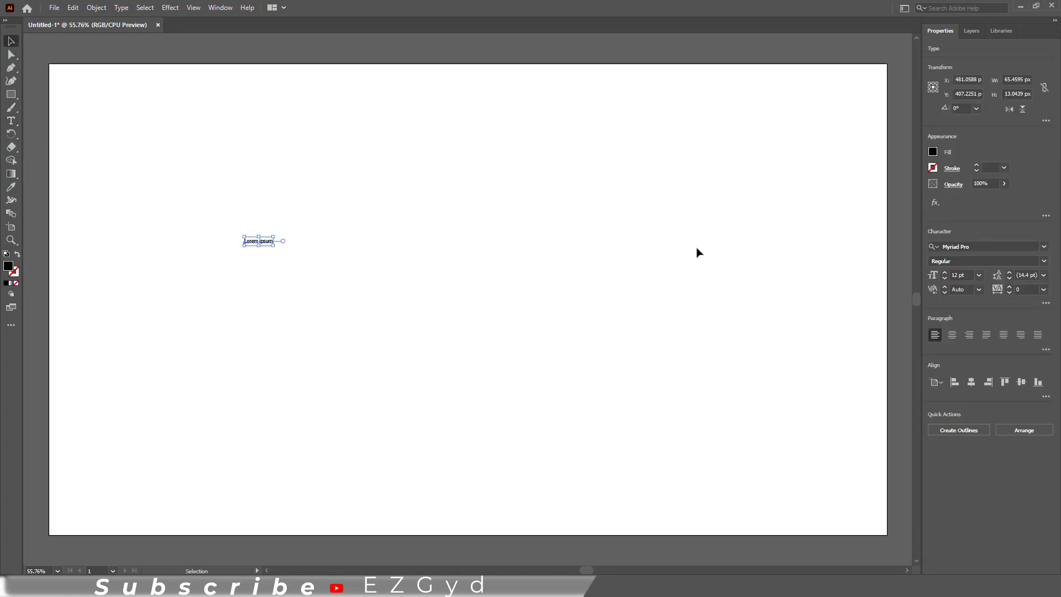
click(979, 275)
click(990, 473)
Step: Set the text's font to Montserrat Black Italic and its size to 172 pt
click(981, 244)
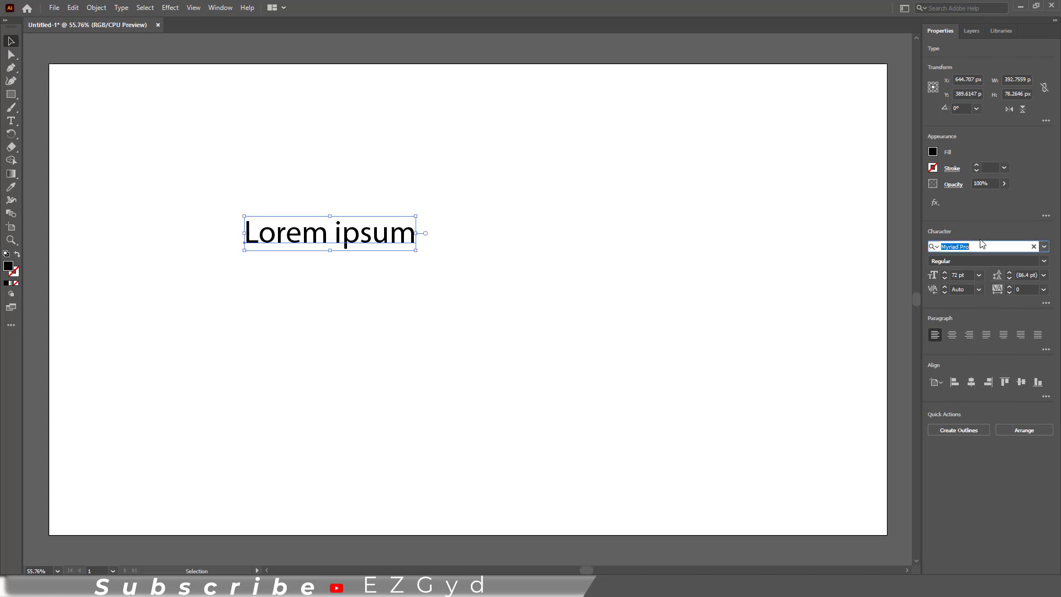
text(montse)
scroll(937, 497, down, 2)
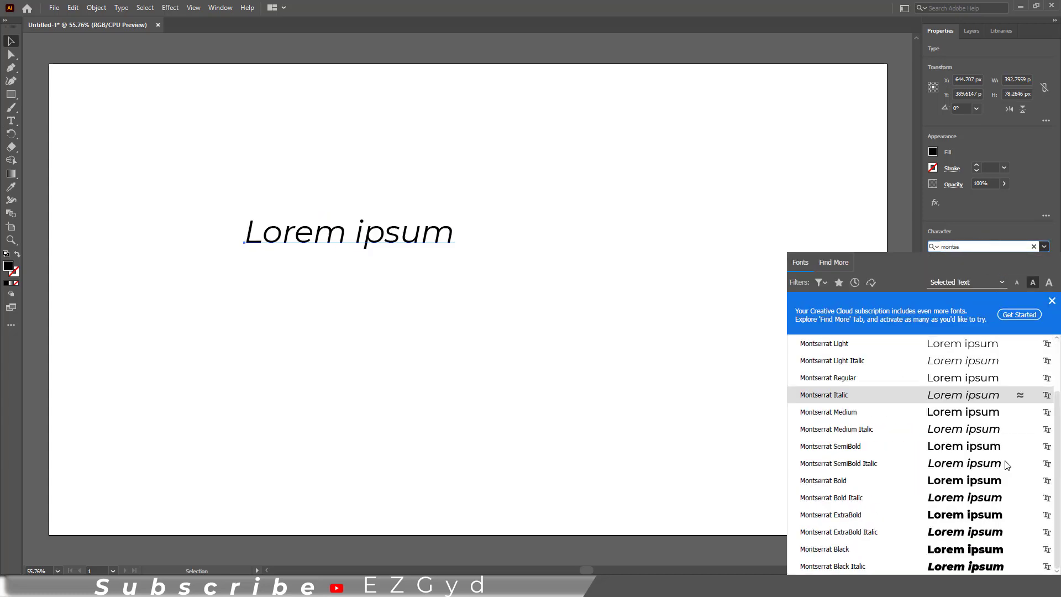
click(937, 567)
click(958, 275)
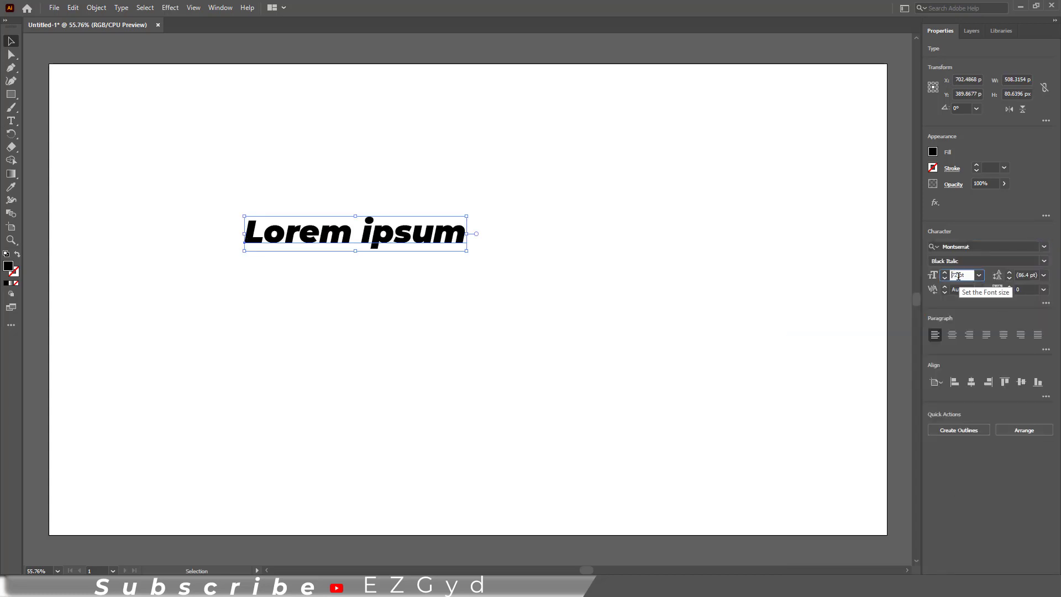
text(1)
key(Return)
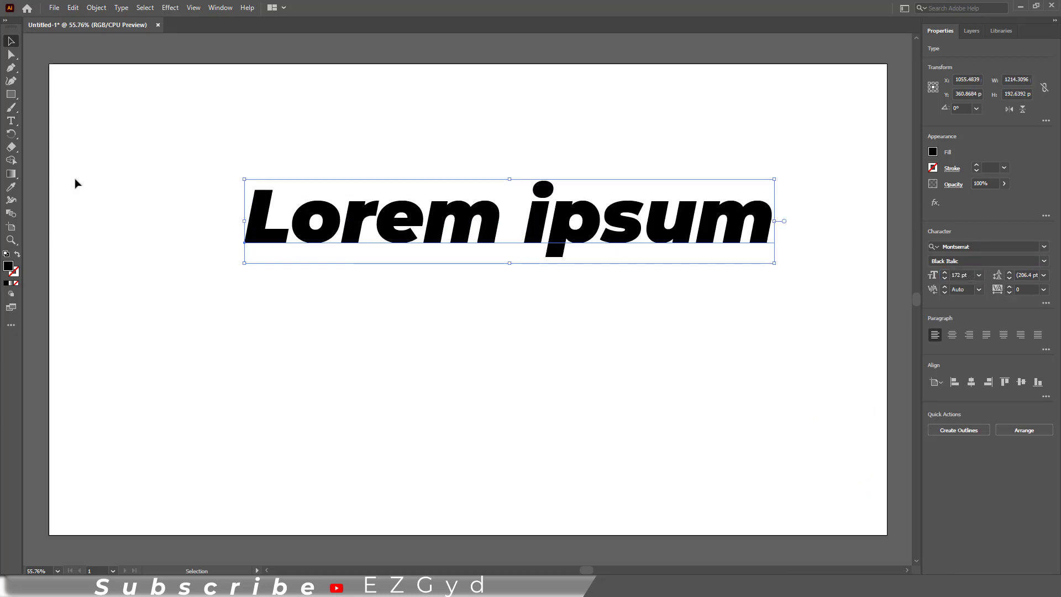
Step: Break the text into two lines between "Lorem" and "ipsum" and move it near the artboard's centre
click(94, 97)
drag(390, 235, 347, 268)
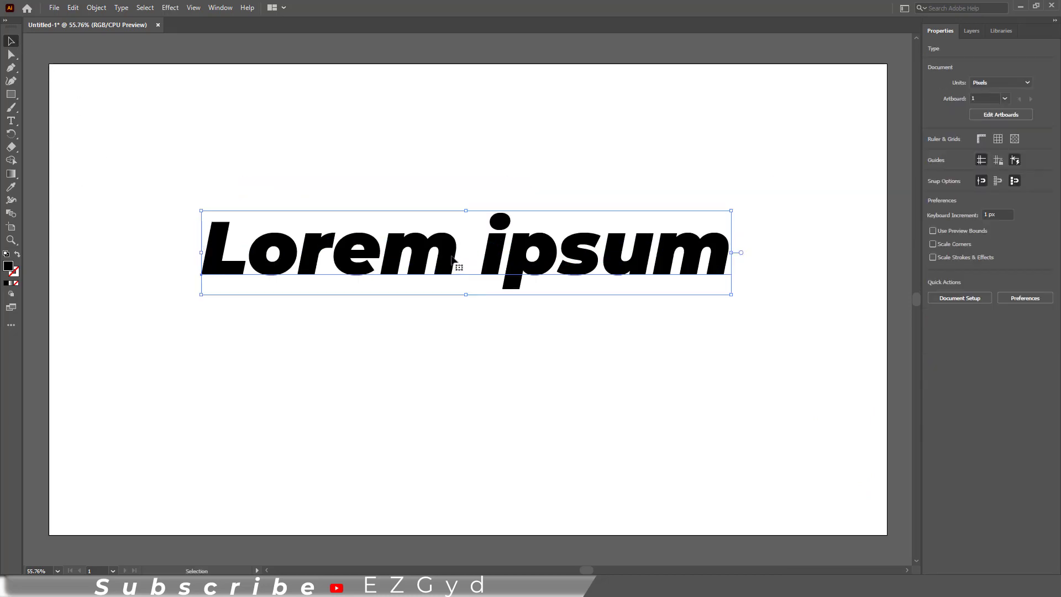
double_click(483, 256)
key(BackSpace)
key(Return)
key(Escape)
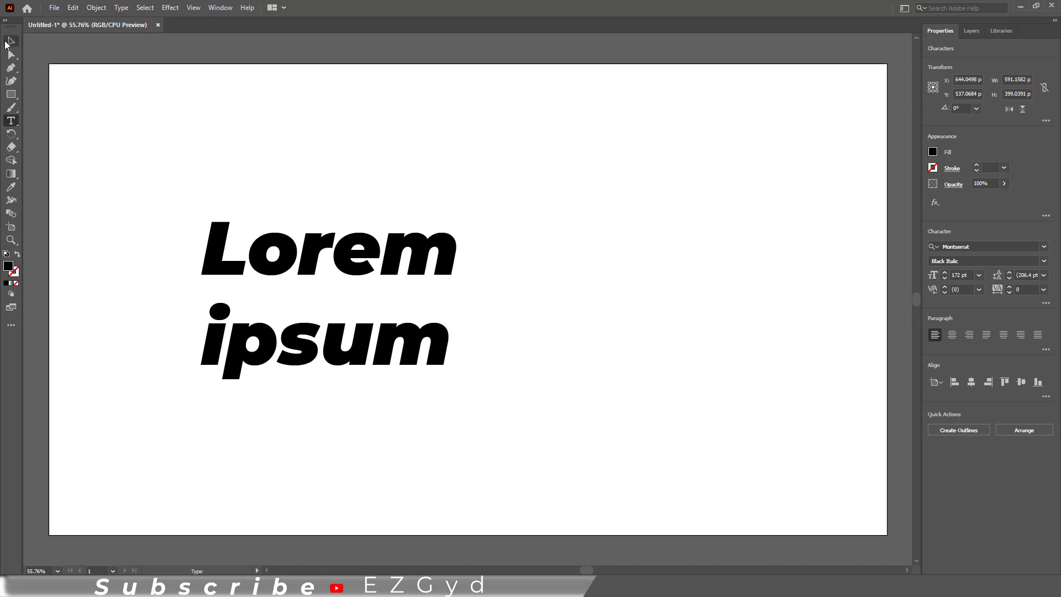
click(350, 289)
drag(336, 266, 473, 237)
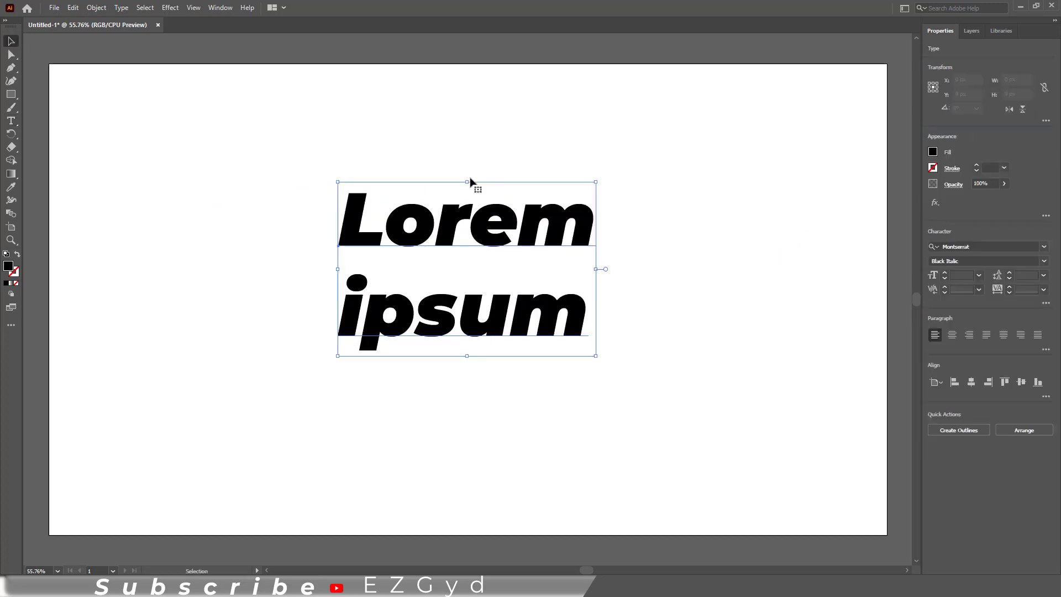
click(471, 180)
Step: Fill the two-line text with dark green
click(458, 227)
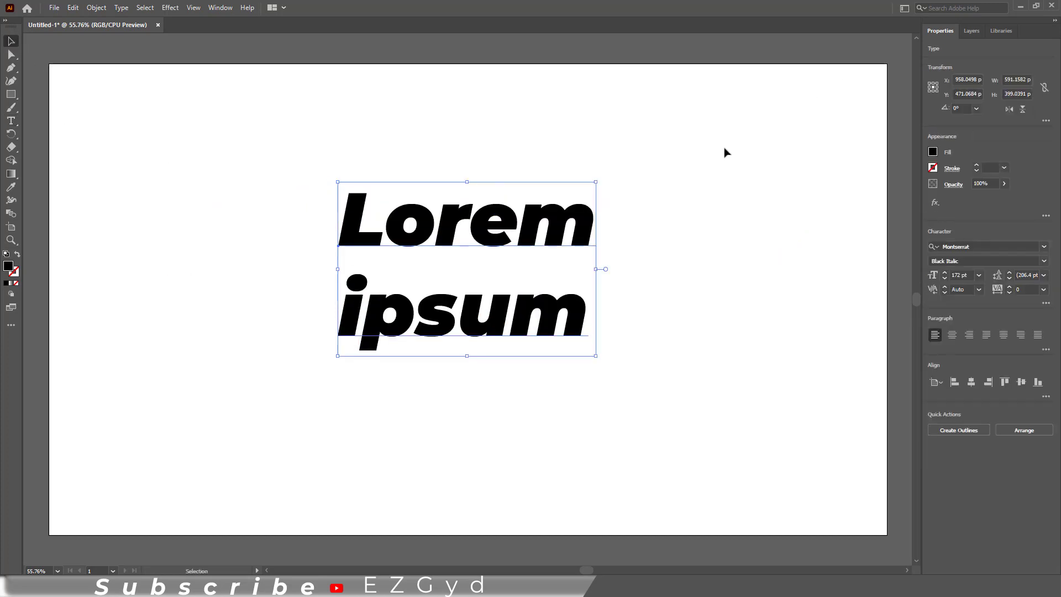
click(933, 153)
click(852, 200)
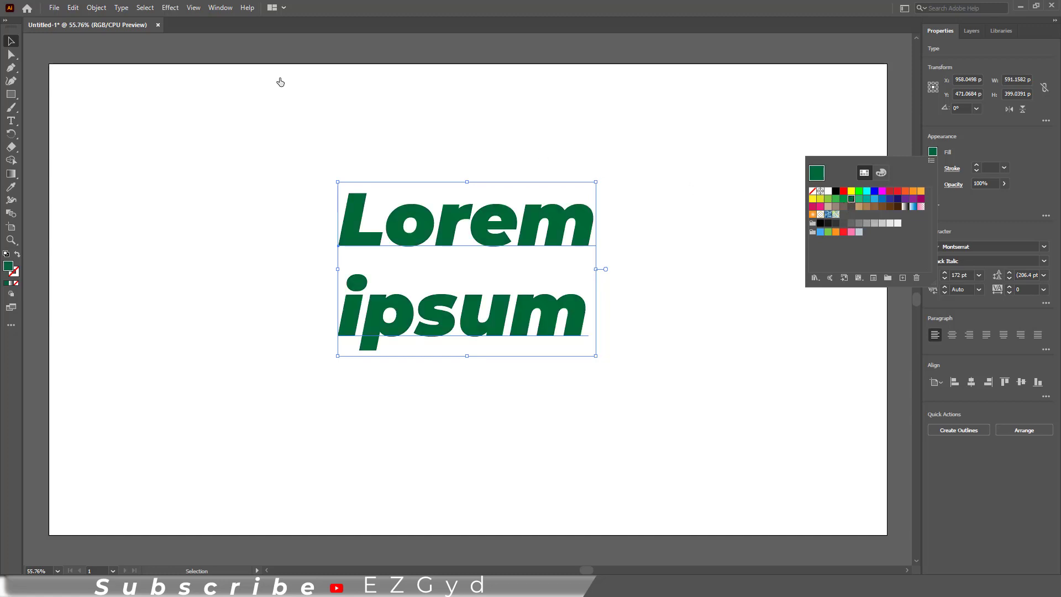
Step: Apply the Grain texture effect to the text with intensity 66, contrast 50 and grain type Clumped
click(166, 8)
click(165, 9)
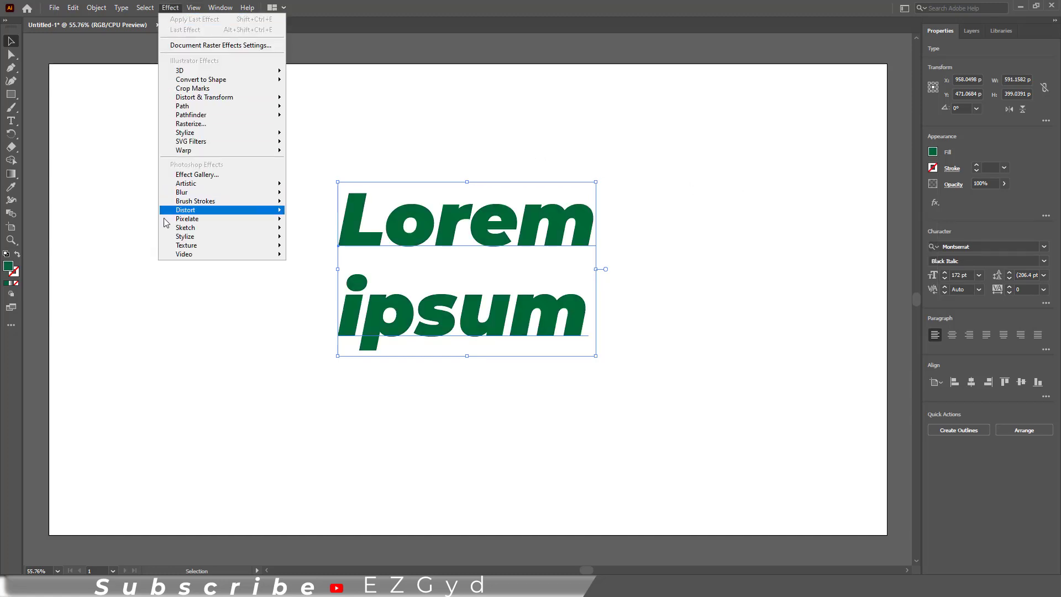
mouse_move(173, 247)
click(303, 260)
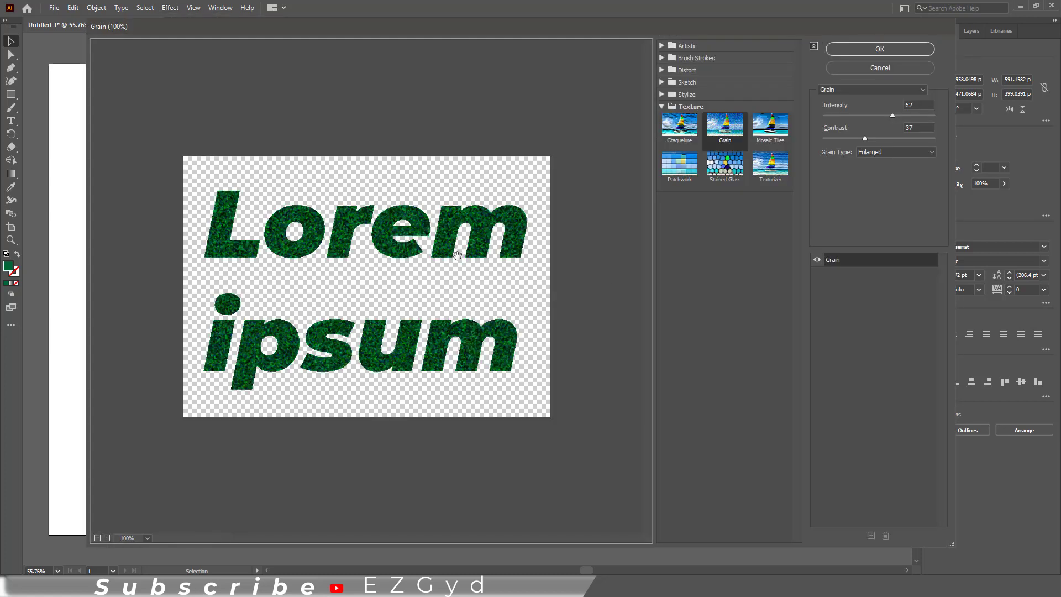
mouse_move(892, 116)
mouse_down()
mouse_move(914, 115)
mouse_move(896, 116)
mouse_up()
drag(865, 138, 879, 138)
click(879, 151)
click(877, 237)
click(877, 153)
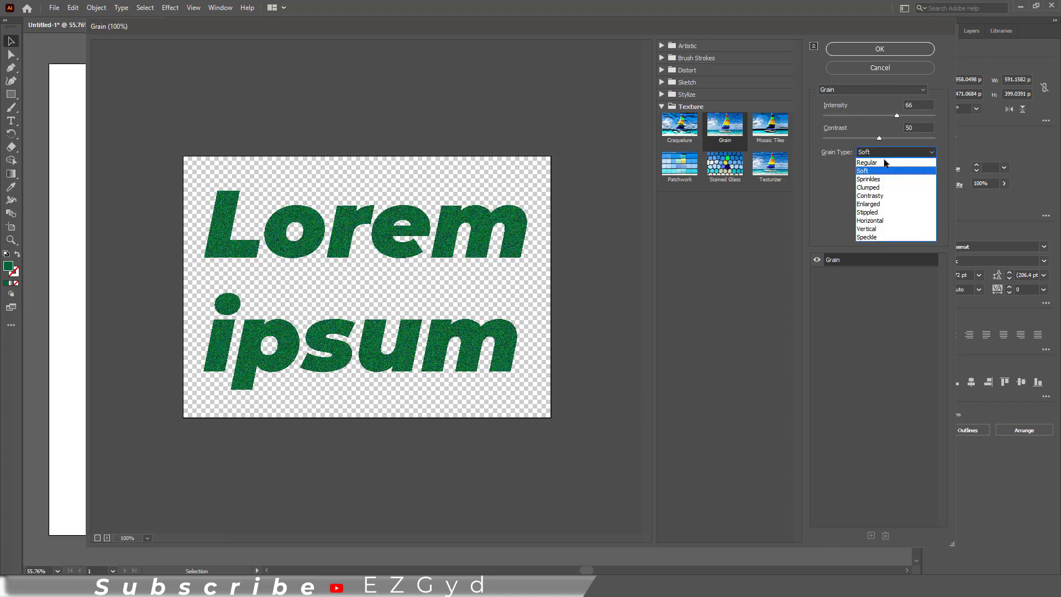
click(879, 189)
click(879, 50)
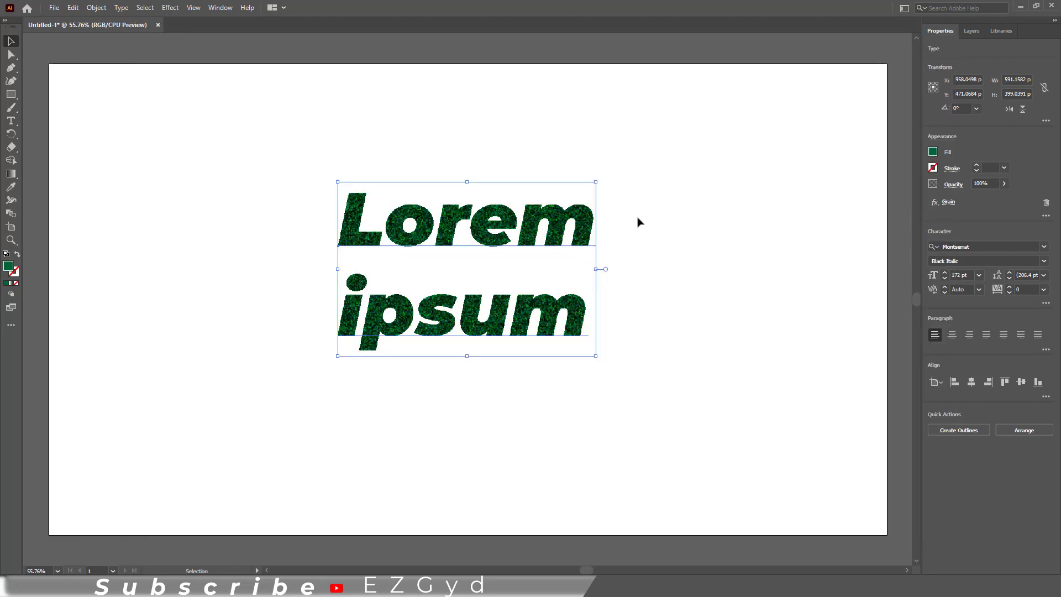
Step: Insert a new line reading "EZGYD" above "Lorem" in the grainy text
double_click(455, 236)
key(Home)
key(Return)
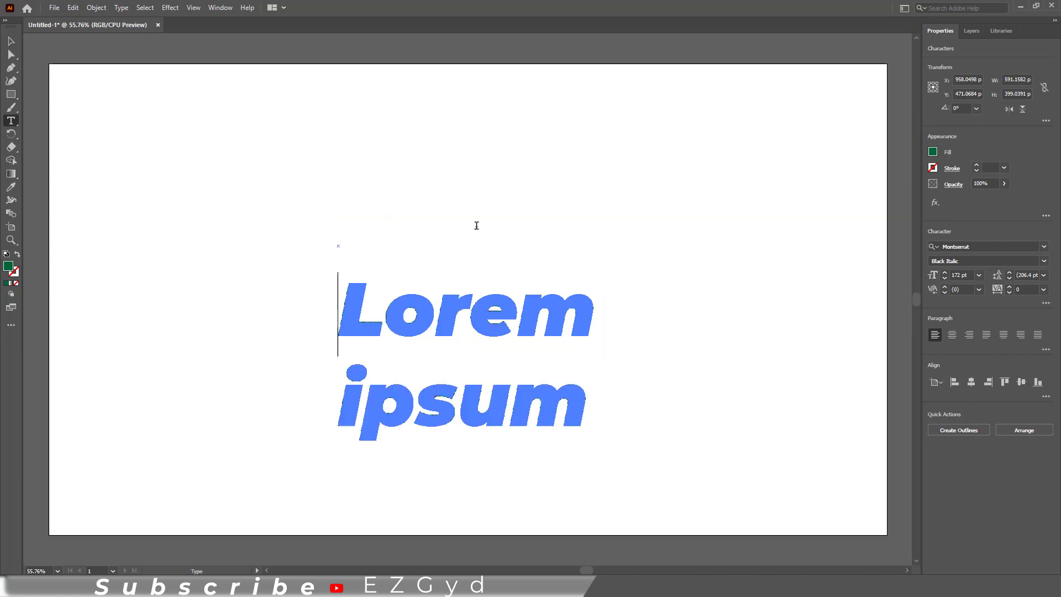
key(Up)
text(EZGYD)
key(Escape)
Step: Delete the "Lorem" and "ipsum" lines below "EZGYD" and view the grainy lettering up close
key(t)
drag(308, 278, 566, 370)
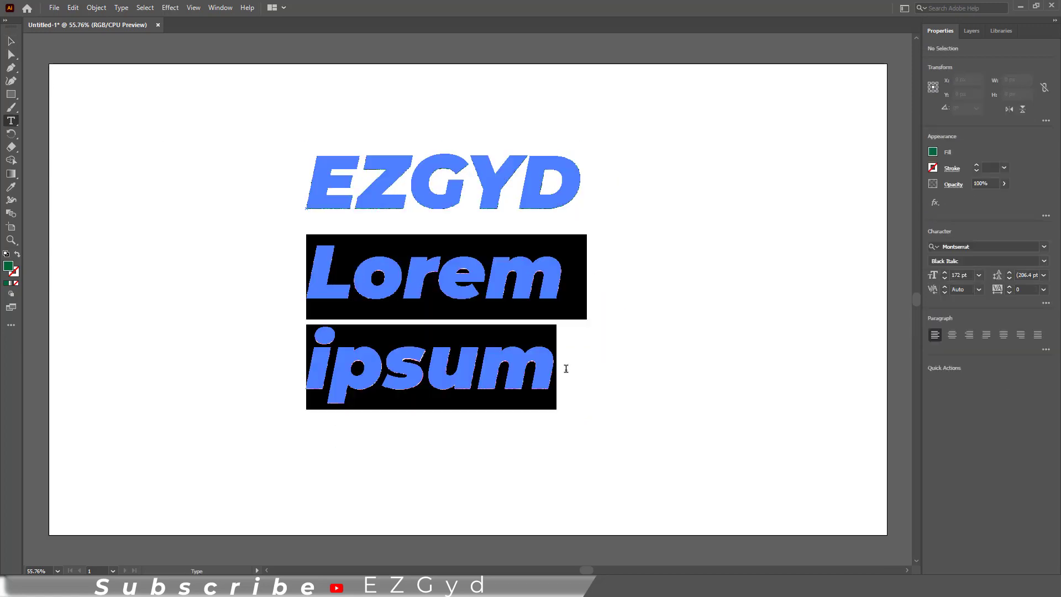
key(BackSpace)
key(Escape)
click(177, 257)
key(z)
key(ctrl+plus)
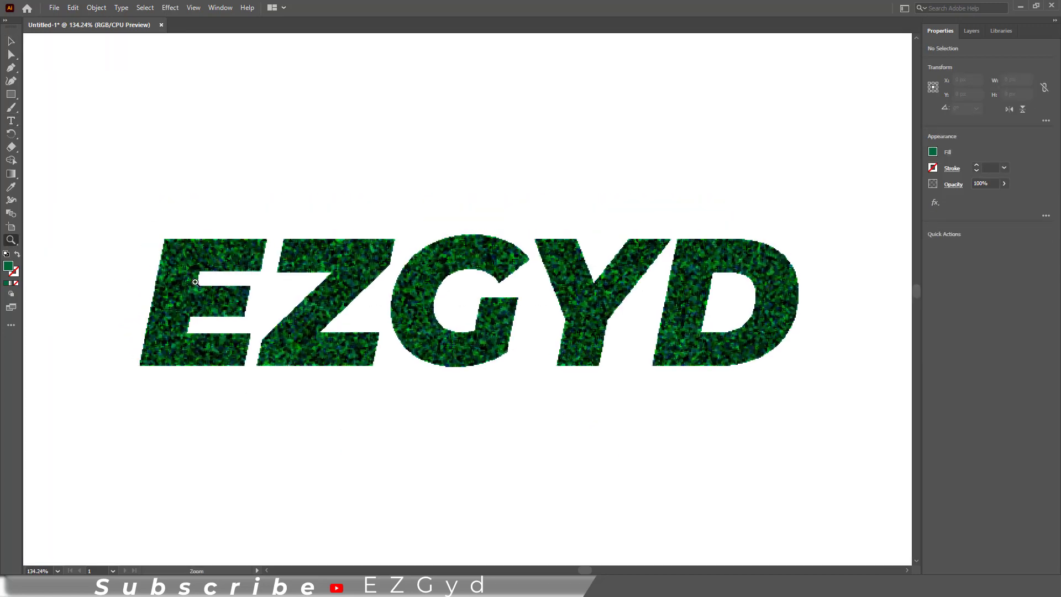
key(ctrl+plus)
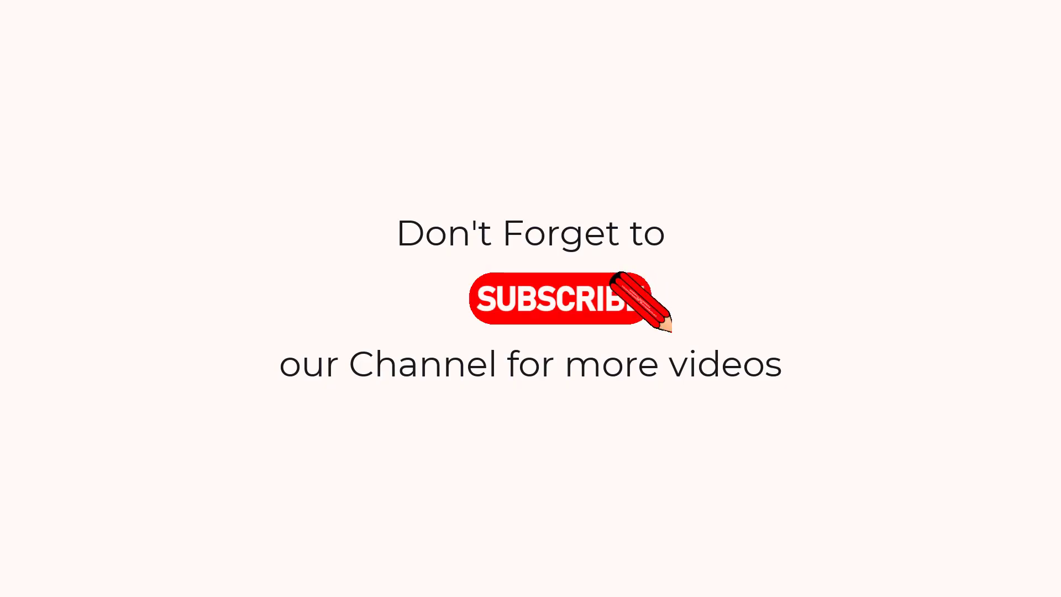